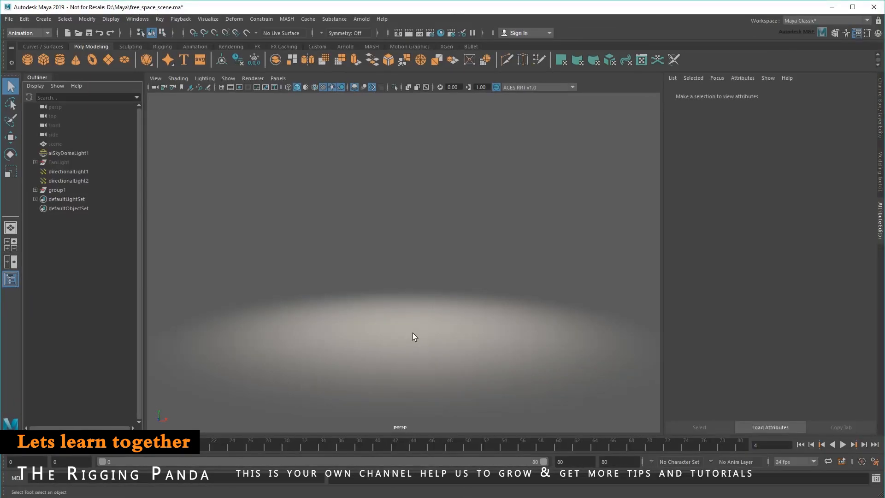
- Open the Node Editor and dock it beneath the perspective viewport
{"action": "left_click", "coordinate": [141, 21]}
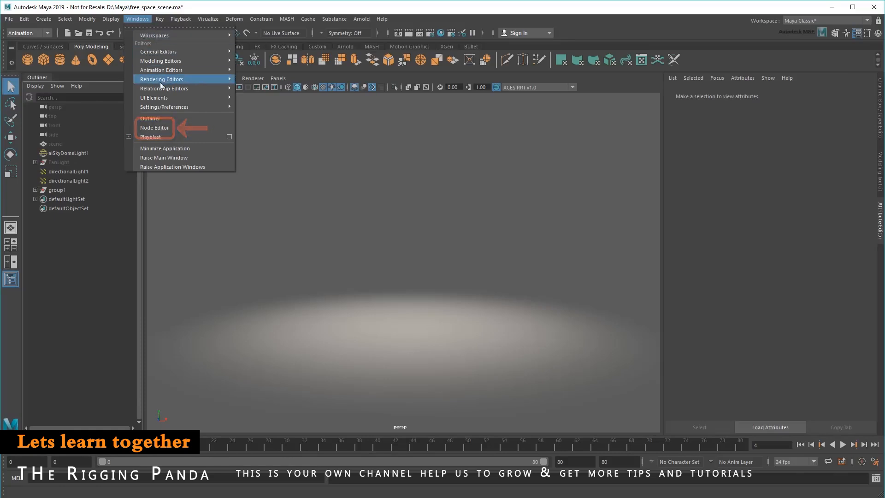
{"action": "left_click", "coordinate": [172, 128]}
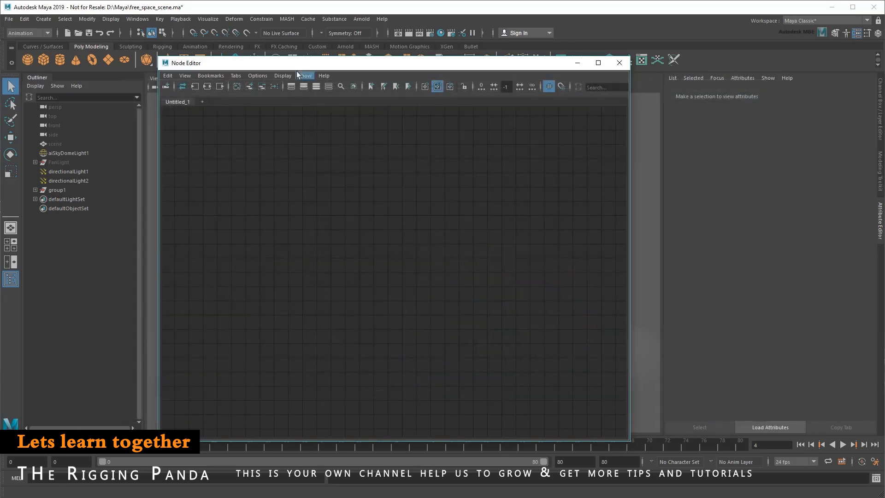
{"action": "left_click_drag", "start_coordinate": [308, 63], "coordinate": [319, 110]}
{"action": "left_click_drag", "start_coordinate": [329, 197], "coordinate": [327, 433]}
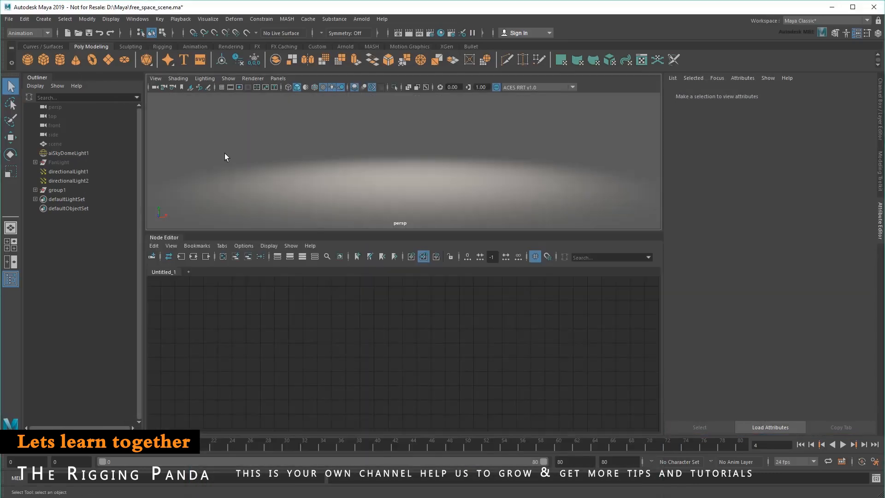
- Create a polygon cylinder and inspect its pCylinderShape1 node in the Node Editor
{"action": "left_click", "coordinate": [60, 64]}
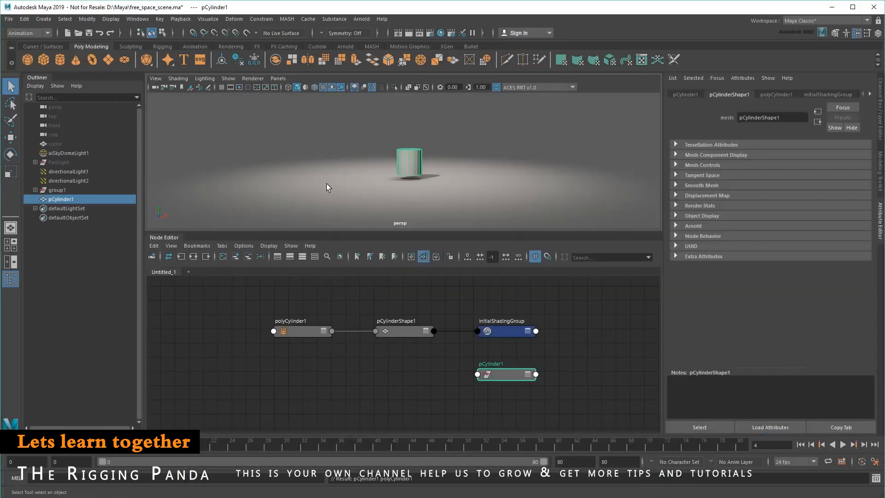
{"action": "scroll", "coordinate": [437, 351], "scroll_direction": "up", "scroll_amount": 2}
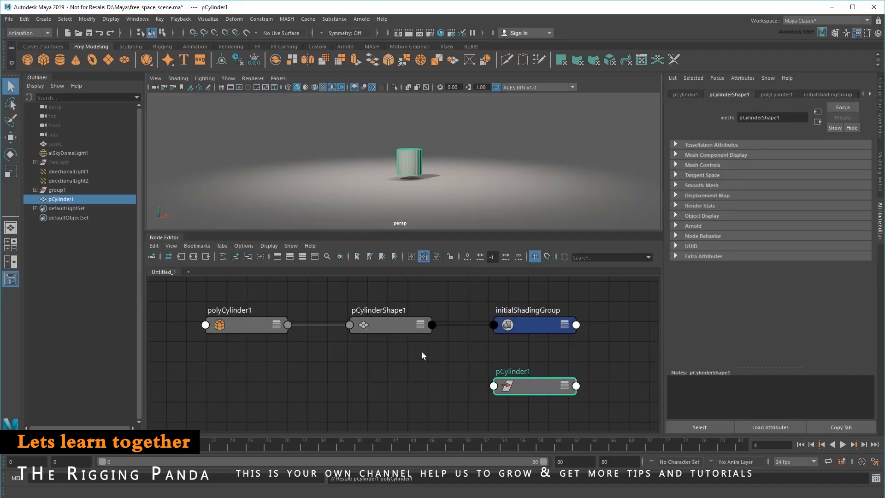
{"action": "left_click", "coordinate": [407, 328]}
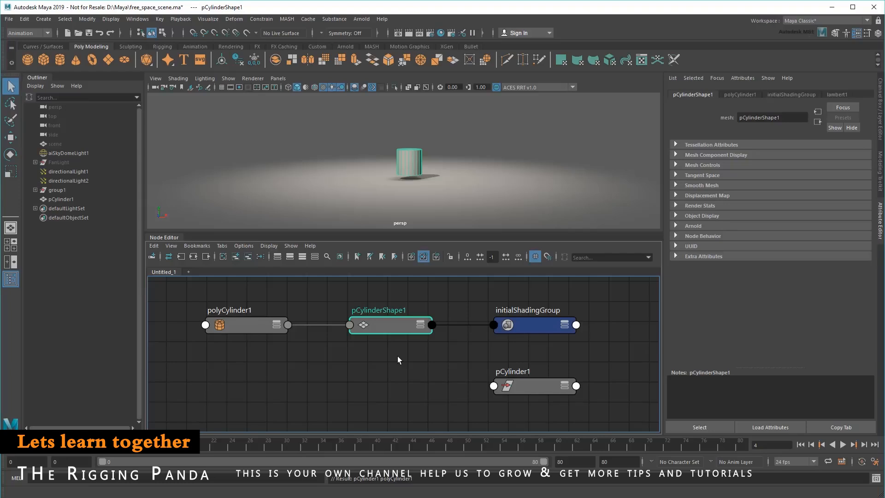
- Enlarge the cylinder through its polyCylinder1 node to a radius of about 11.9 and a height of about 15.5
{"action": "left_click", "coordinate": [243, 329]}
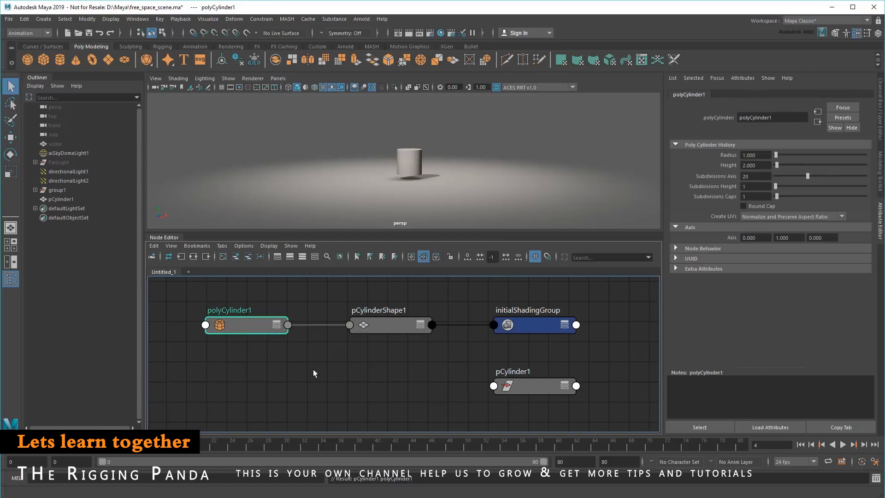
{"action": "left_click_drag", "start_coordinate": [777, 155], "coordinate": [790, 167]}
{"action": "scroll", "coordinate": [540, 166], "scroll_direction": "down", "scroll_amount": 4}
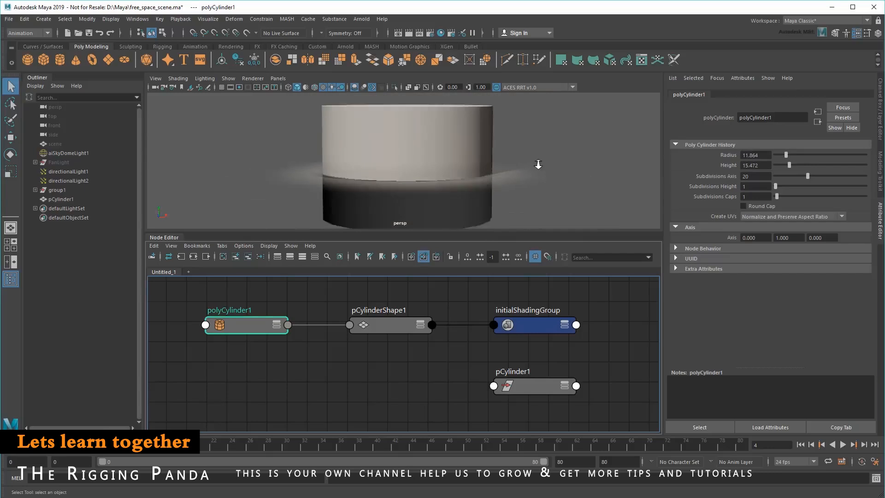
- Review the attributes of the pCylinder1 transform and its connected shape, polyCylinder1, initialShadingGroup and lambert1 nodes
{"action": "left_click", "coordinate": [530, 386]}
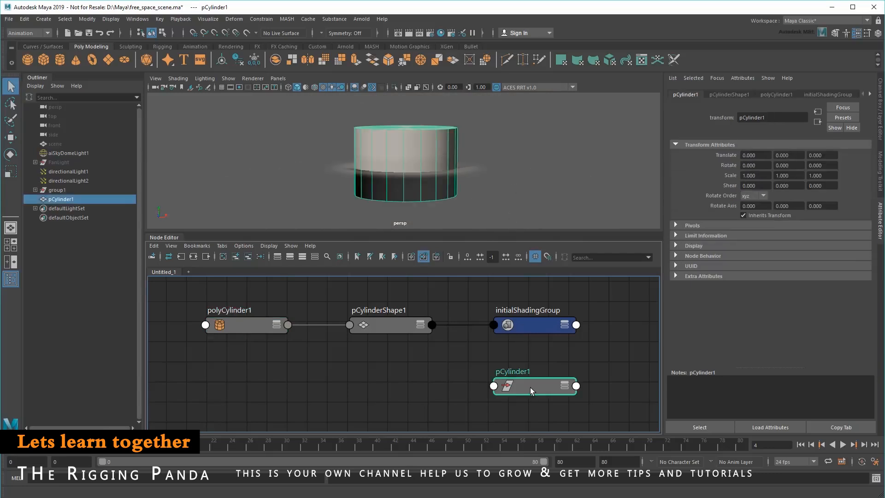
{"action": "left_click", "coordinate": [730, 93]}
{"action": "left_click", "coordinate": [776, 93]}
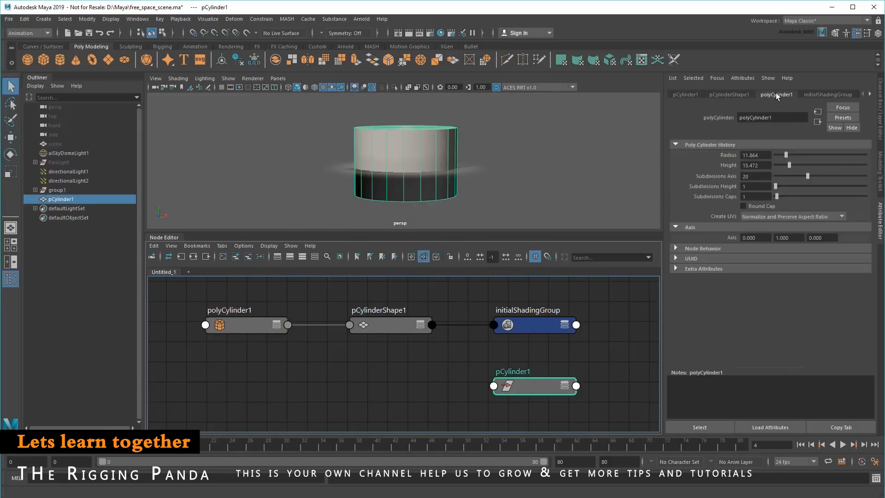
{"action": "left_click", "coordinate": [817, 94]}
{"action": "left_click", "coordinate": [871, 93]}
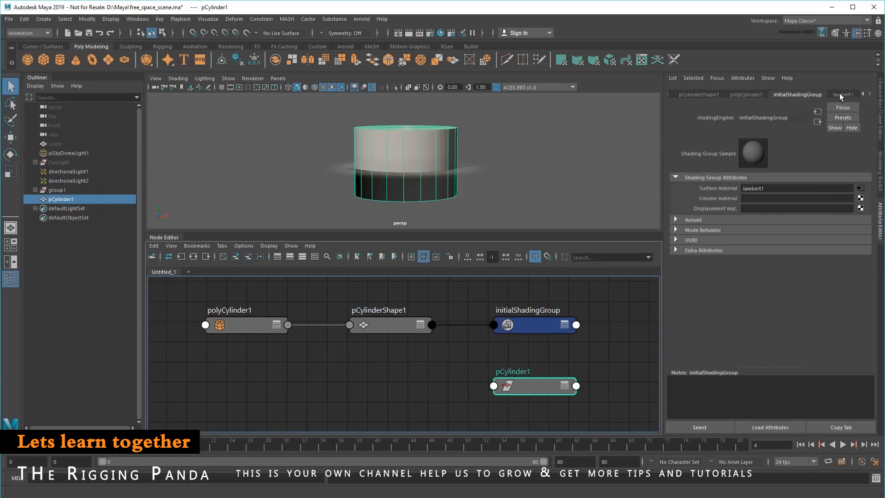
{"action": "left_click", "coordinate": [841, 95]}
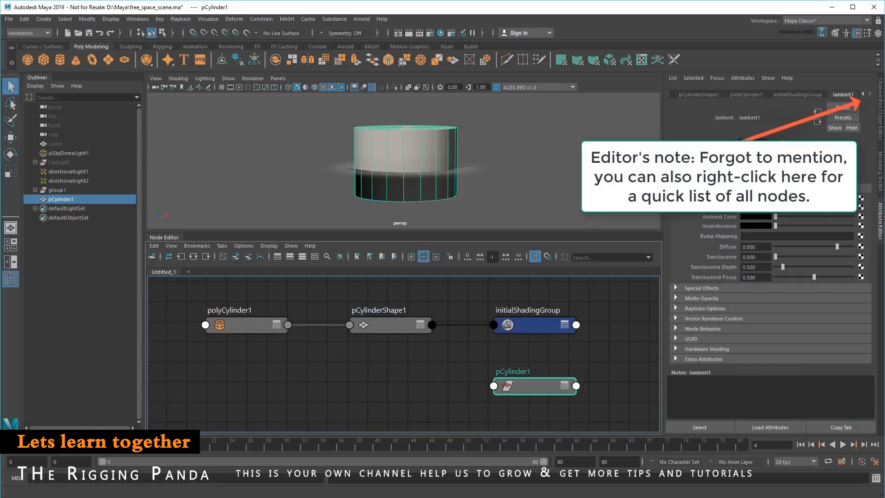
- Expand the polyCylinder1 and pCylinderShape1 nodes to examine the connections between their attributes
{"action": "left_click", "coordinate": [256, 329]}
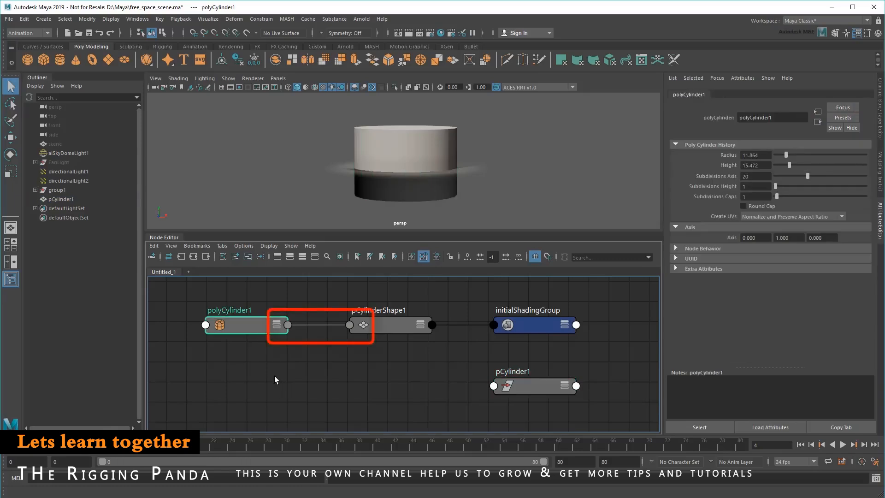
{"action": "left_click", "coordinate": [277, 325]}
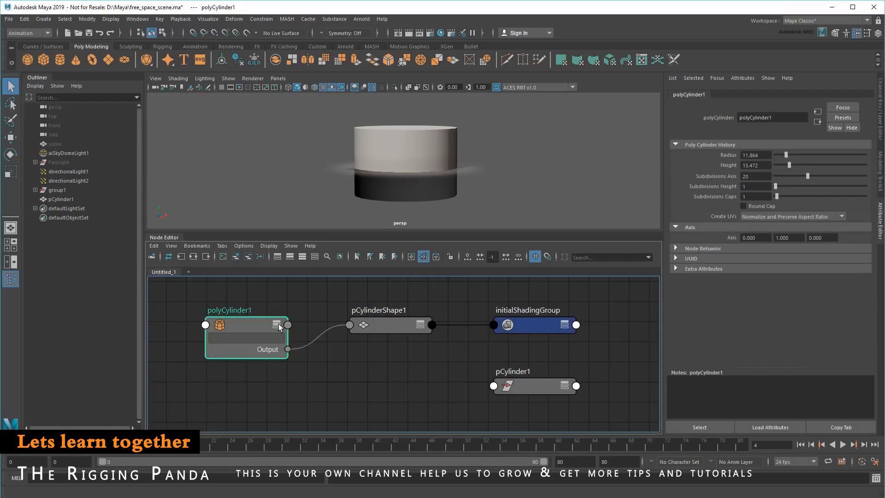
{"action": "left_click", "coordinate": [420, 325]}
{"action": "left_click", "coordinate": [420, 324]}
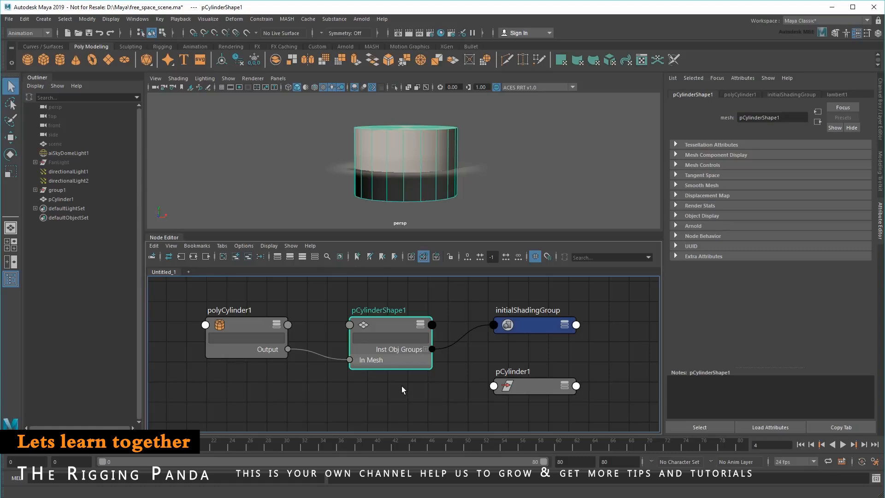
- Try deleting the polyCylinder1 node to review the attributes left on pCylinderShape1, and undo the deletion
{"action": "left_click", "coordinate": [233, 321]}
{"action": "key", "text": "Delete"}
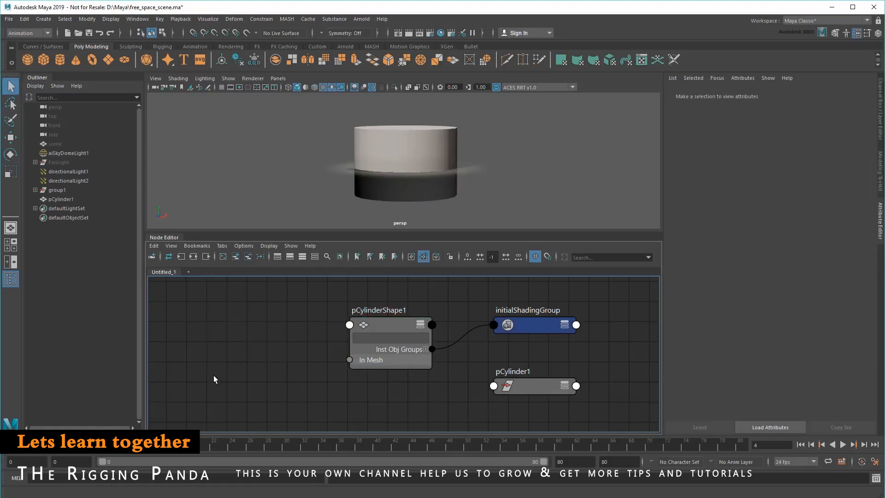
{"action": "left_click", "coordinate": [386, 331]}
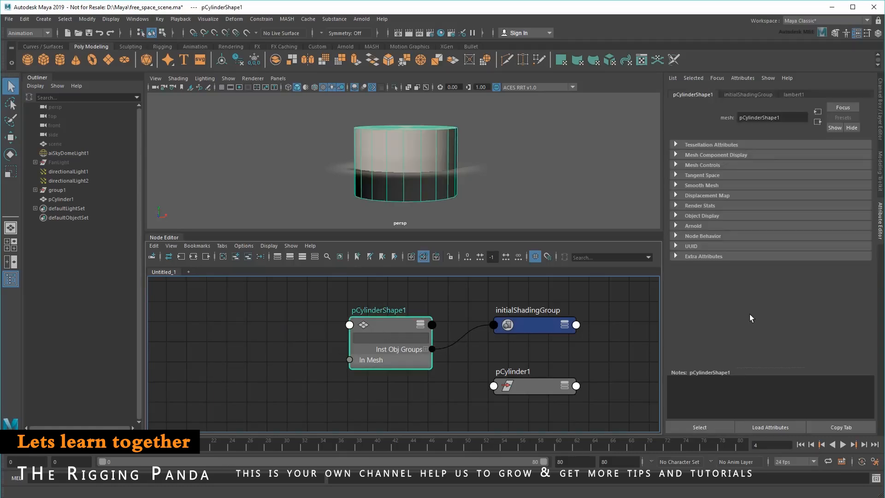
{"action": "left_click", "coordinate": [754, 94]}
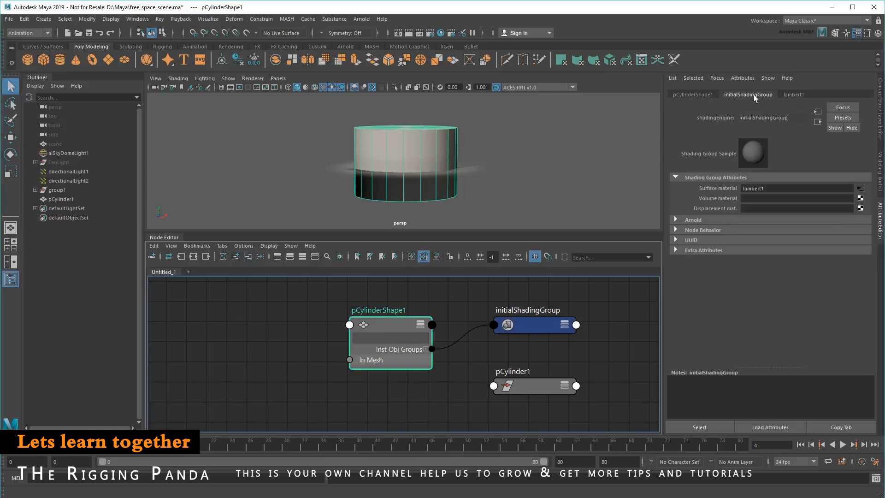
{"action": "left_click", "coordinate": [794, 95]}
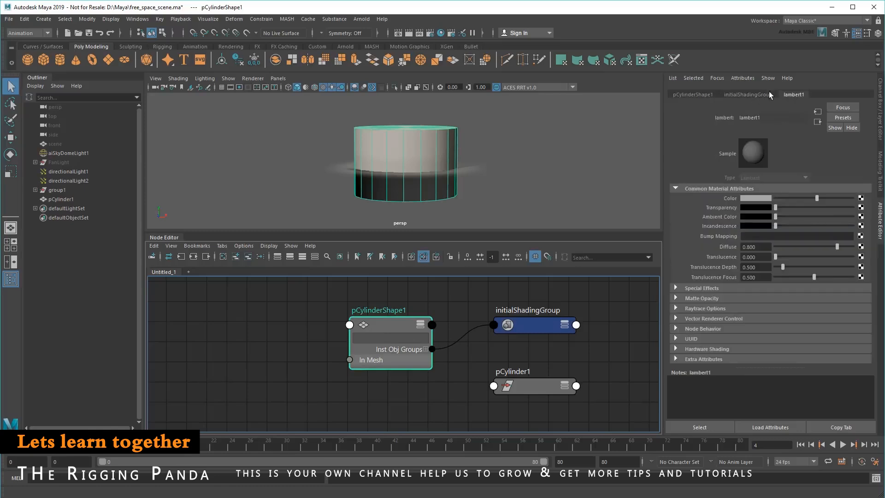
{"action": "left_click", "coordinate": [690, 94]}
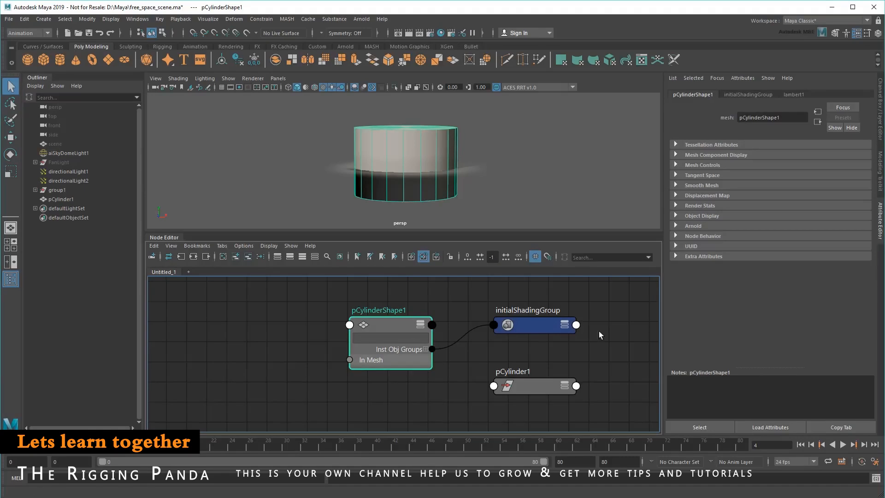
{"action": "key", "text": "ctrl+z"}
{"action": "key", "text": "ctrl+z"}
- Set the polyCylinder1 radius to 1 and height to 2
{"action": "double_click", "coordinate": [752, 155]}
{"action": "type", "text": "1"}
{"action": "key", "text": "Tab"}
{"action": "type", "text": "2"}
{"action": "key", "text": "Return"}
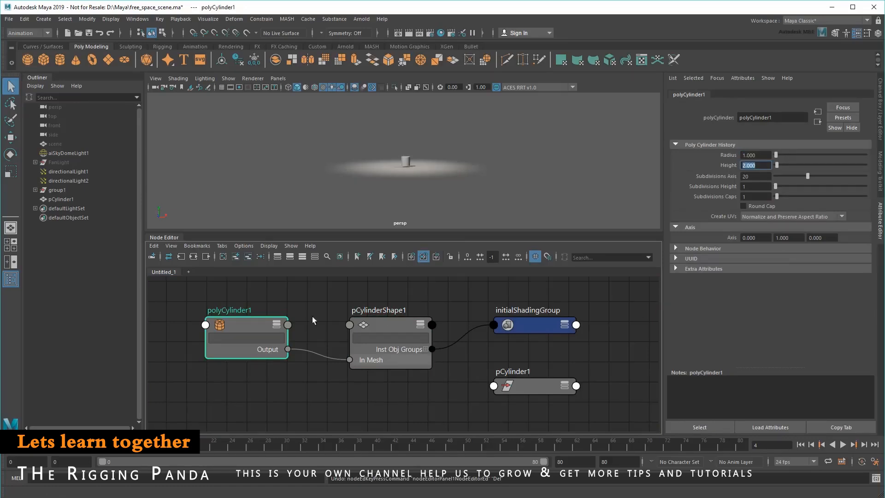
- Collapse the polyCylinder1 and pCylinderShape1 nodes and frame the cylinder in the viewport
{"action": "left_click", "coordinate": [277, 325]}
{"action": "left_click", "coordinate": [419, 324]}
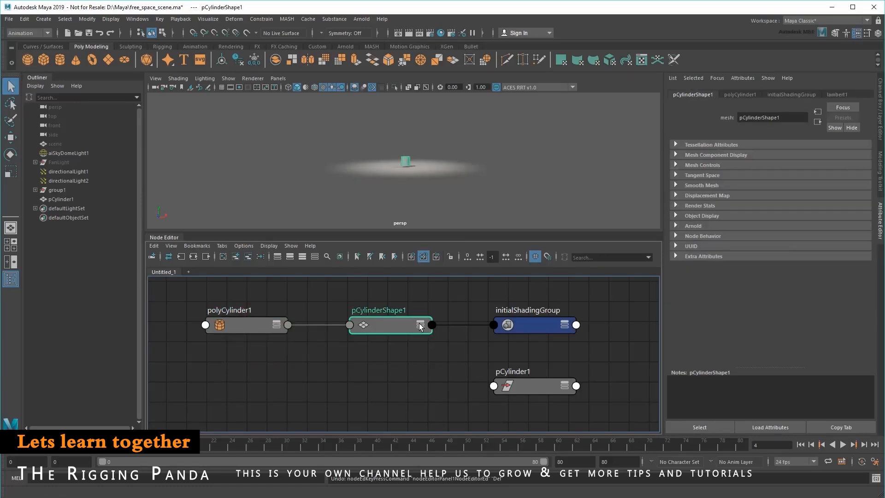
{"action": "key", "text": "f"}
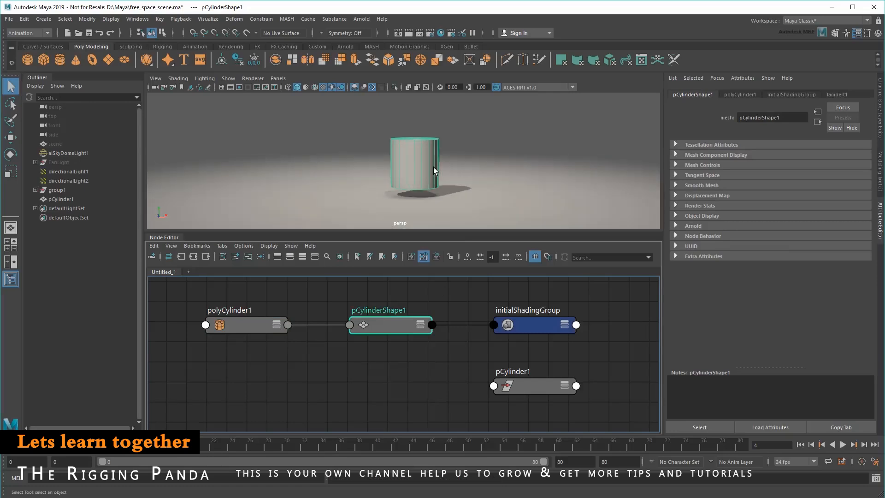
- Slightly darken the color of the lambert1 material attached to initialShadingGroup
{"action": "left_click", "coordinate": [546, 328]}
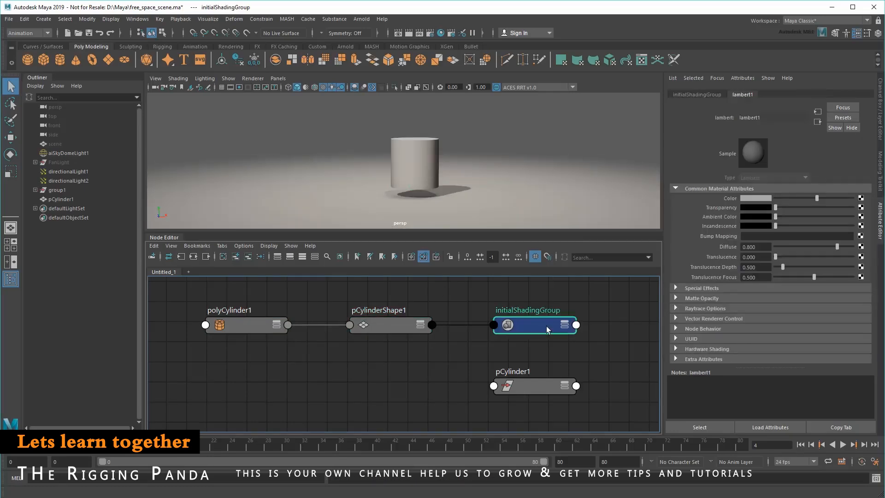
{"action": "mouse_move", "coordinate": [816, 197]}
{"action": "left_mouse_down"}
{"action": "mouse_move", "coordinate": [802, 196]}
{"action": "mouse_move", "coordinate": [835, 195]}
{"action": "mouse_move", "coordinate": [798, 195]}
{"action": "mouse_move", "coordinate": [807, 195]}
{"action": "left_mouse_up"}
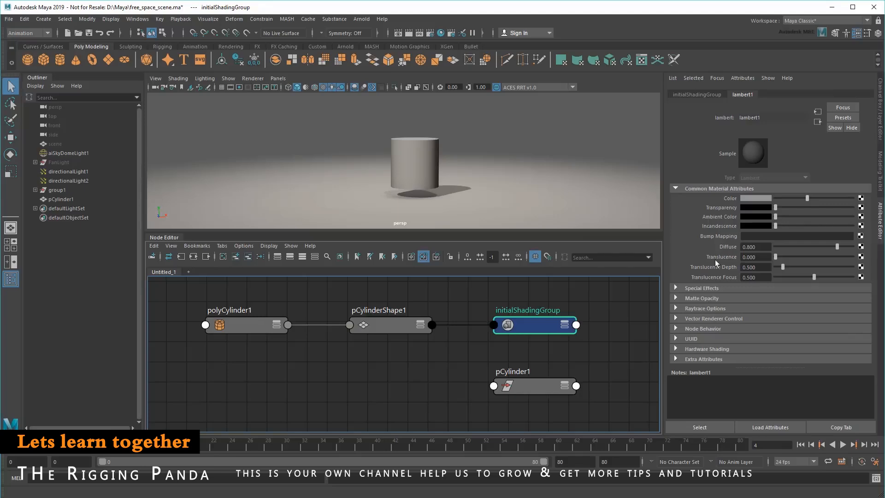
- Select the pCylinder1 transform node and move the cylinder up to about 7.1 in Y
{"action": "left_click", "coordinate": [537, 388]}
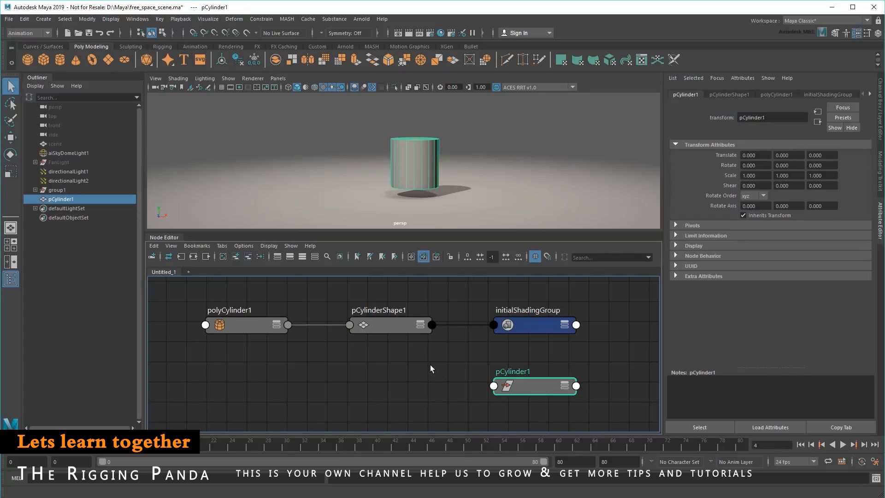
{"action": "scroll", "coordinate": [425, 159], "scroll_direction": "down", "scroll_amount": 5}
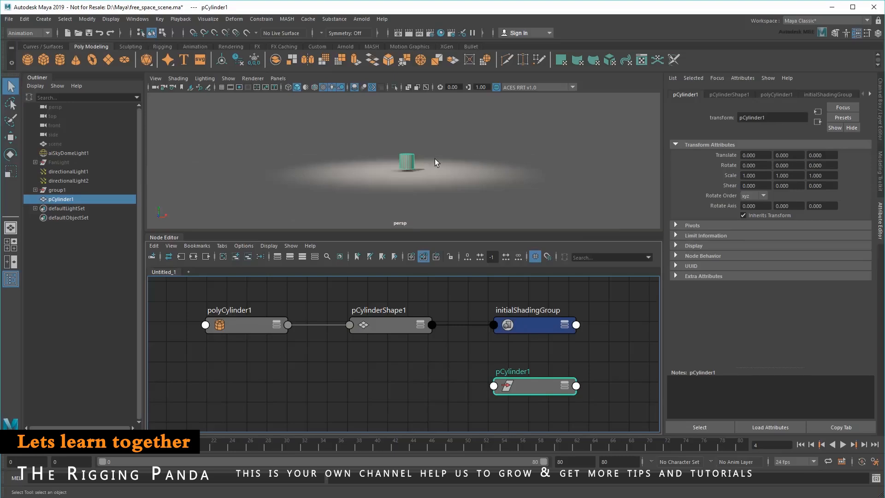
{"action": "key", "text": "w"}
{"action": "left_click_drag", "start_coordinate": [402, 159], "coordinate": [401, 109]}
- Scale the cylinder to about 0.61 in X and Z and about 2.99 in Y
{"action": "key", "text": "r"}
{"action": "left_click_drag", "start_coordinate": [401, 142], "coordinate": [402, 120]}
{"action": "scroll", "coordinate": [430, 182], "scroll_direction": "up", "scroll_amount": 6}
{"action": "middle_click_drag", "start_coordinate": [429, 165], "coordinate": [439, 199], "text": "alt"}
- Move the cylinder's pivot point down near its base and return to the Select tool
{"action": "key", "text": "d"}
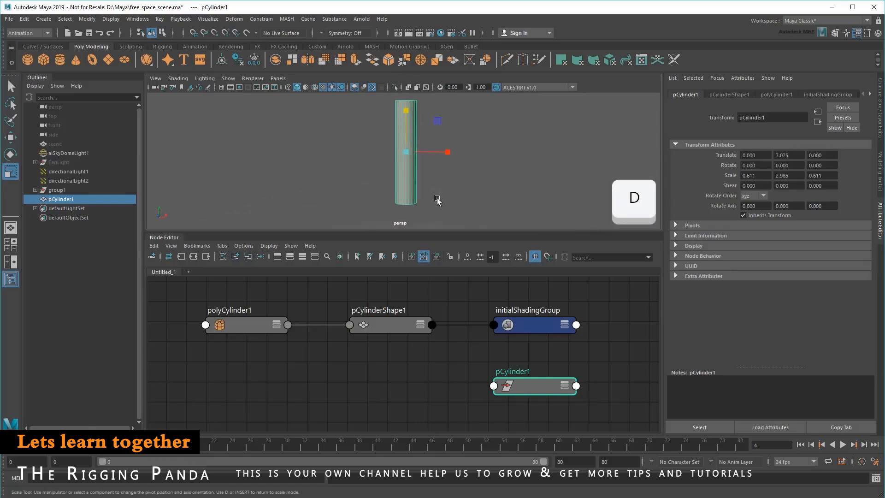
{"action": "left_click_drag", "start_coordinate": [402, 148], "coordinate": [403, 149]}
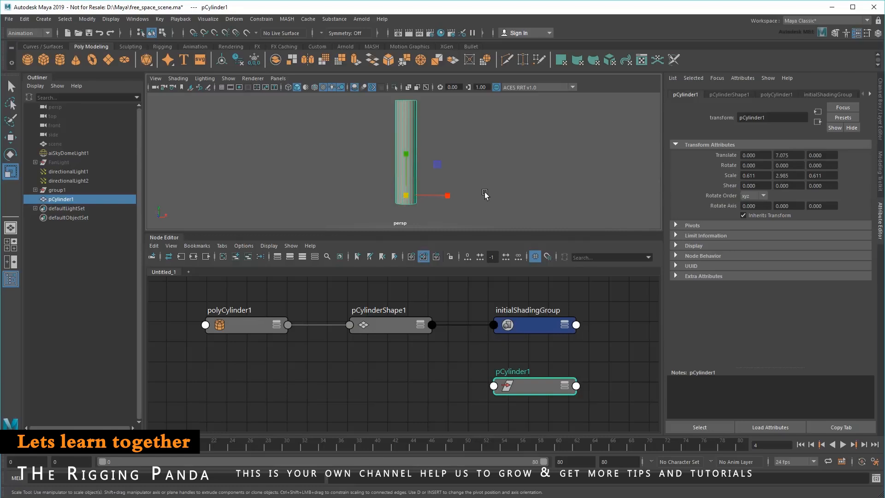
{"action": "key", "text": "q"}
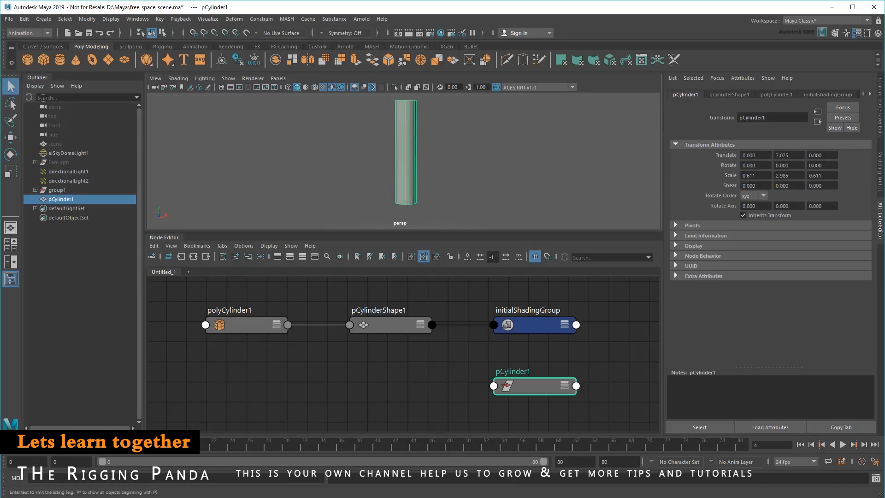
- Turn on the display of shape nodes in the Outliner and expand pCylinder1 to reveal its shape
{"action": "left_click", "coordinate": [35, 87]}
{"action": "left_click", "coordinate": [54, 113]}
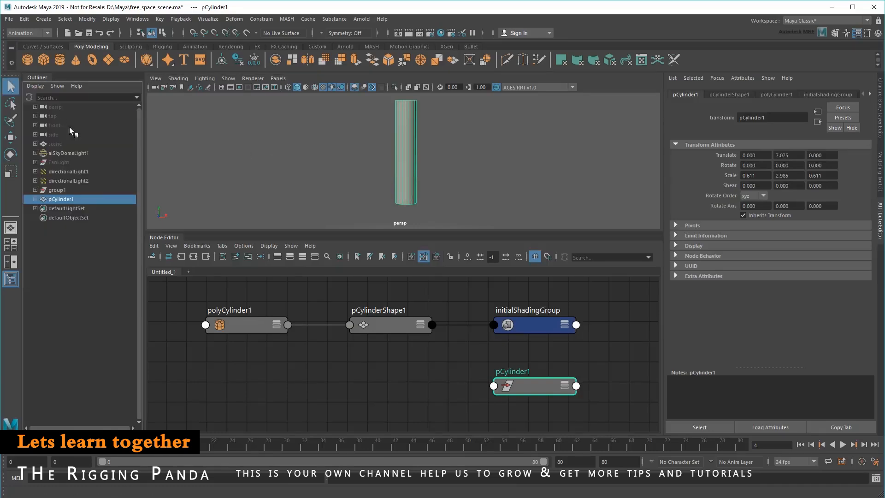
{"action": "left_click", "coordinate": [35, 199]}
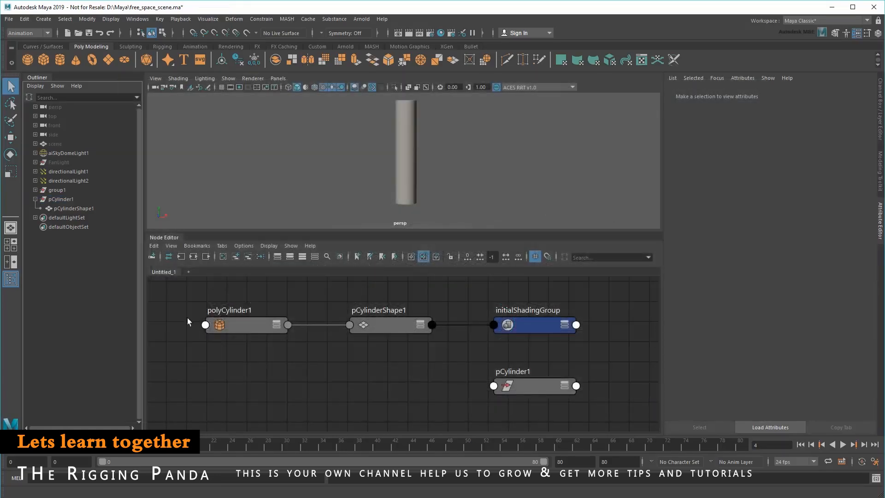
- Create a polygon cone, deselect it, and bring both the cone and the cylinder into view
{"action": "left_click", "coordinate": [76, 60]}
{"action": "left_click", "coordinate": [364, 178]}
{"action": "key", "text": "f"}
{"action": "scroll", "coordinate": [363, 178], "scroll_direction": "down", "scroll_amount": 4}
{"action": "middle_click_drag", "start_coordinate": [362, 180], "coordinate": [357, 159], "text": "alt"}
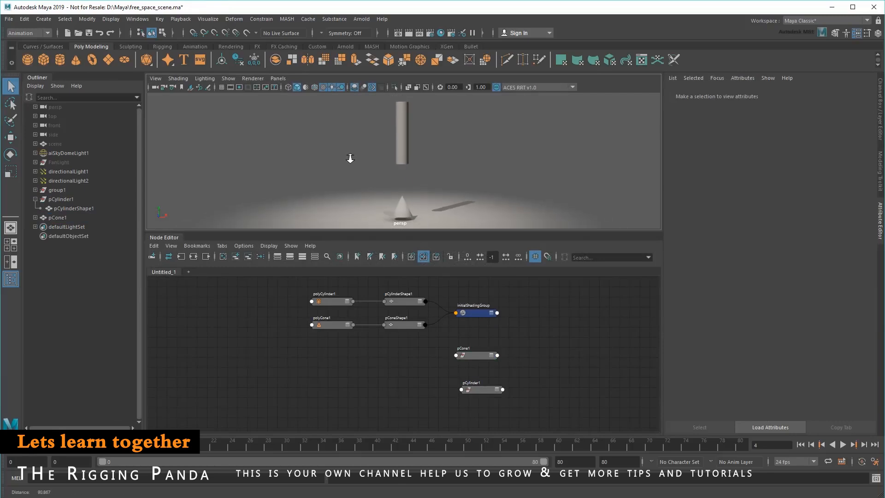
- Create a NURBS circle and a directional light in the scene
{"action": "left_click", "coordinate": [46, 46]}
{"action": "left_click", "coordinate": [27, 59]}
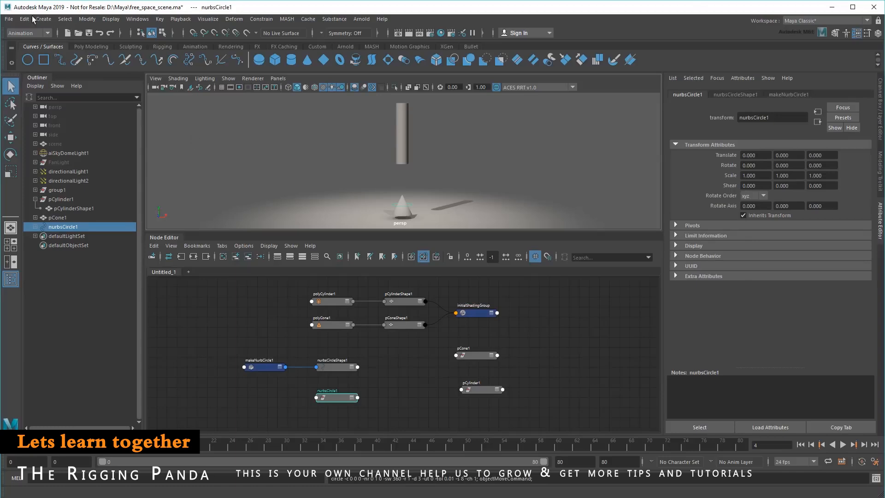
{"action": "left_click", "coordinate": [43, 19]}
{"action": "mouse_move", "coordinate": [120, 72]}
{"action": "left_click", "coordinate": [192, 87]}
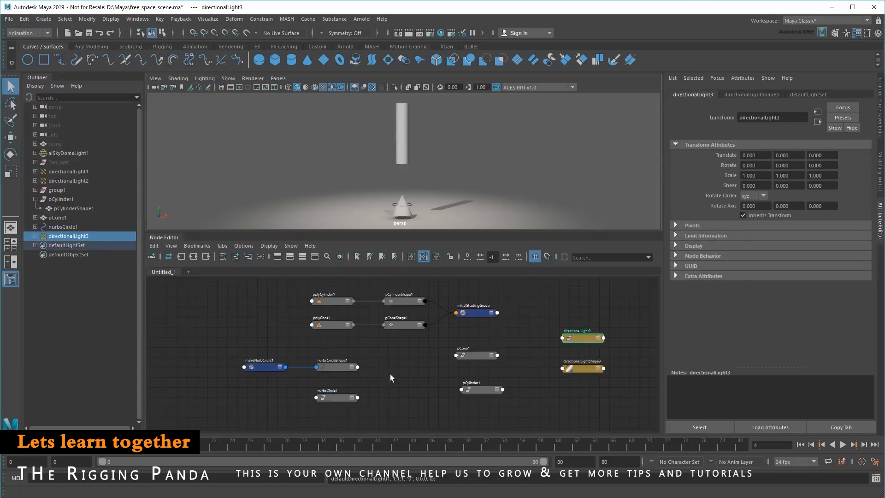
- Examine the pCone1, nurbsCircle1 and directionalLightShape3 nodes one after another in the Node Editor, then clear the selection
{"action": "scroll", "coordinate": [390, 377], "scroll_direction": "up", "scroll_amount": 2}
{"action": "left_click", "coordinate": [513, 362]}
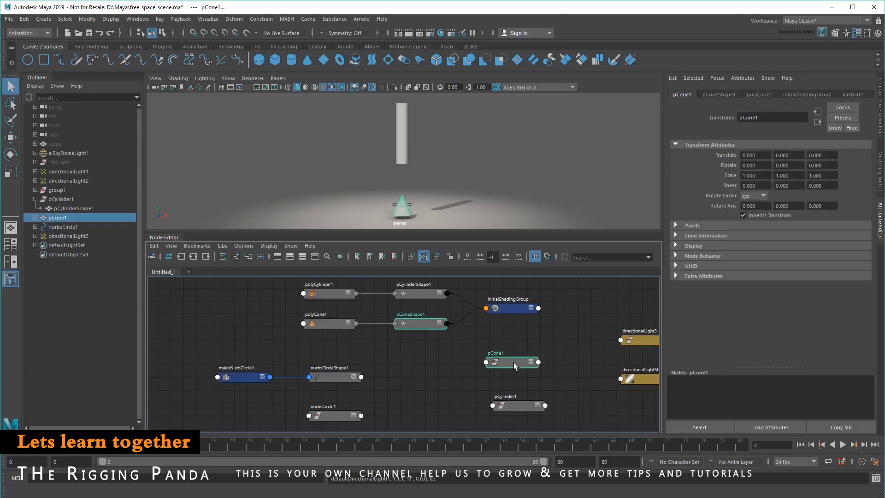
{"action": "left_click", "coordinate": [426, 390]}
{"action": "left_click", "coordinate": [339, 415]}
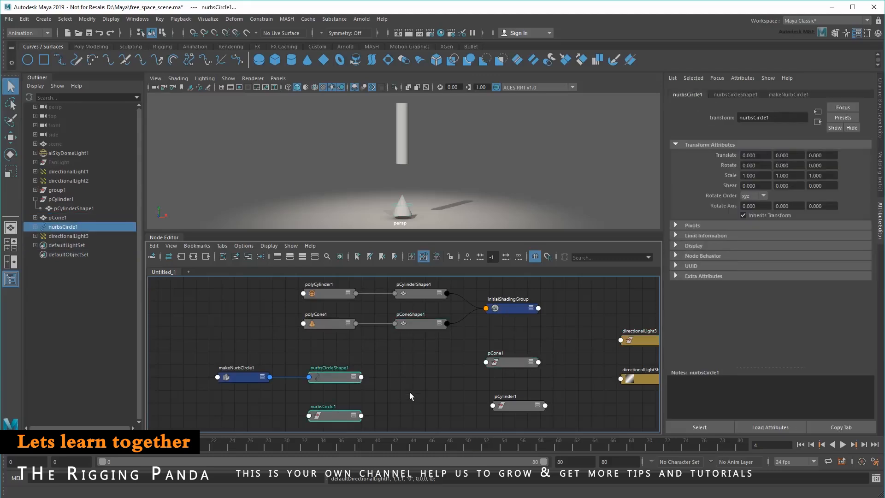
{"action": "middle_click_drag", "start_coordinate": [410, 392], "coordinate": [371, 389], "text": "alt"}
{"action": "left_click", "coordinate": [599, 378]}
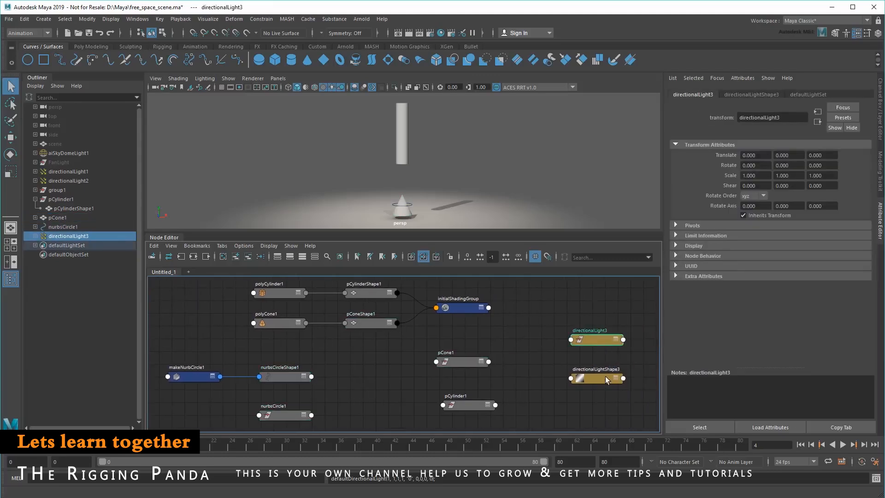
{"action": "left_click", "coordinate": [601, 405]}
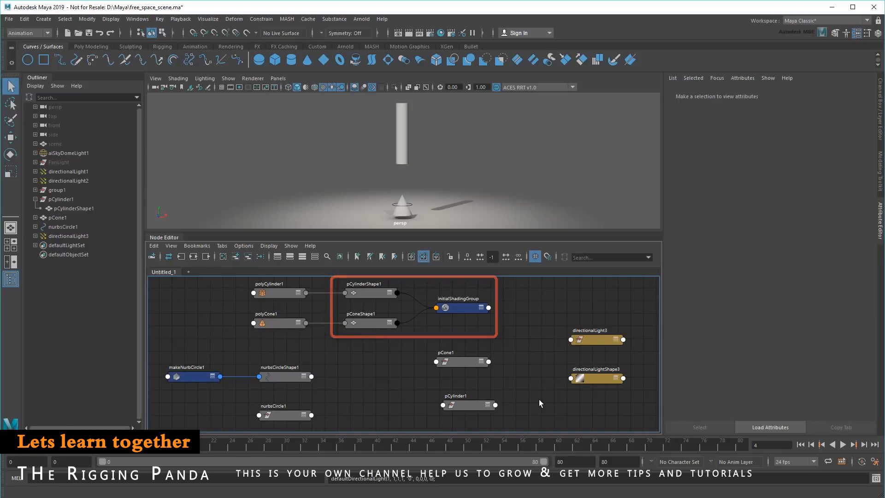
- Darken the color of the default lambert1 material through initialShadingGroup and clear the selection
{"action": "left_click", "coordinate": [464, 310]}
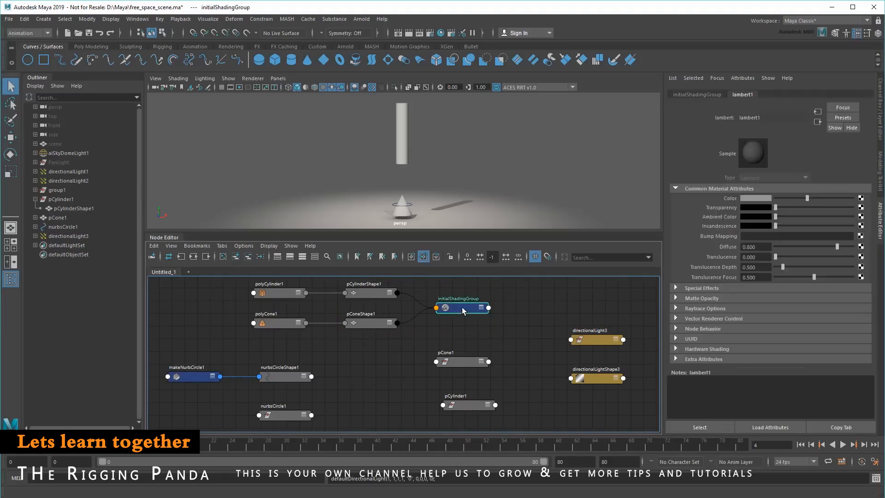
{"action": "mouse_move", "coordinate": [808, 198]}
{"action": "left_mouse_down"}
{"action": "mouse_move", "coordinate": [818, 199]}
{"action": "mouse_move", "coordinate": [779, 200]}
{"action": "mouse_move", "coordinate": [843, 200]}
{"action": "mouse_move", "coordinate": [798, 206]}
{"action": "left_mouse_up"}
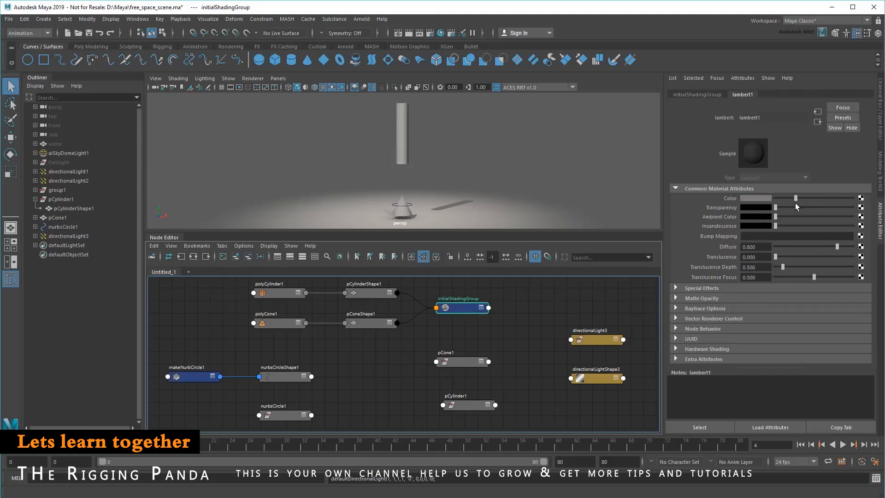
{"action": "left_click", "coordinate": [528, 371]}
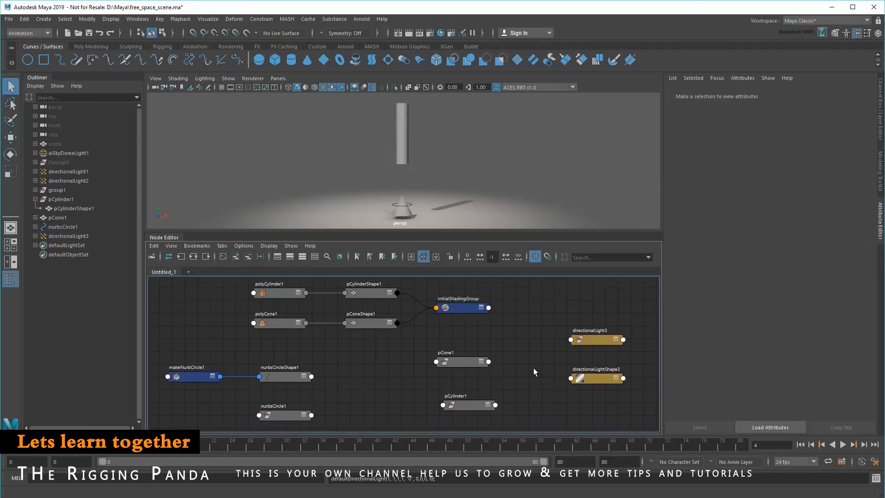
- Delete the NURBS circle and the third directional light together with their nodes
{"action": "left_click_drag", "start_coordinate": [185, 354], "coordinate": [311, 425]}
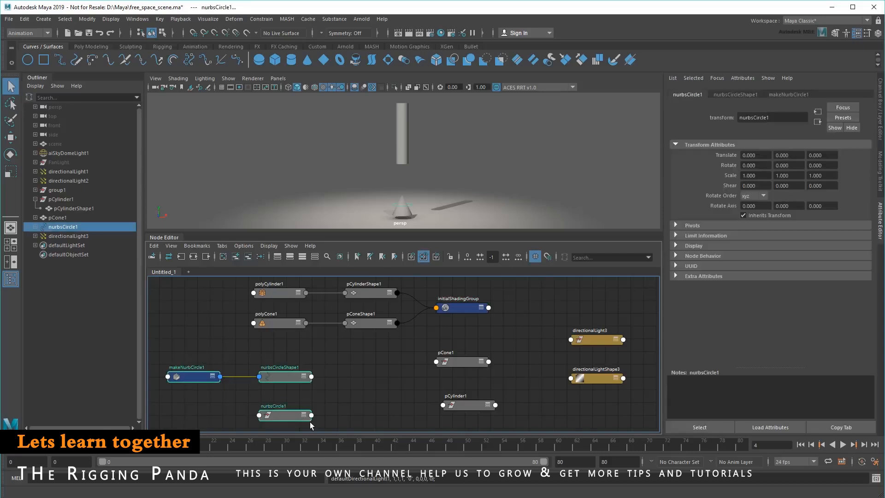
{"action": "left_click_drag", "start_coordinate": [604, 394], "coordinate": [604, 395], "text": "shift"}
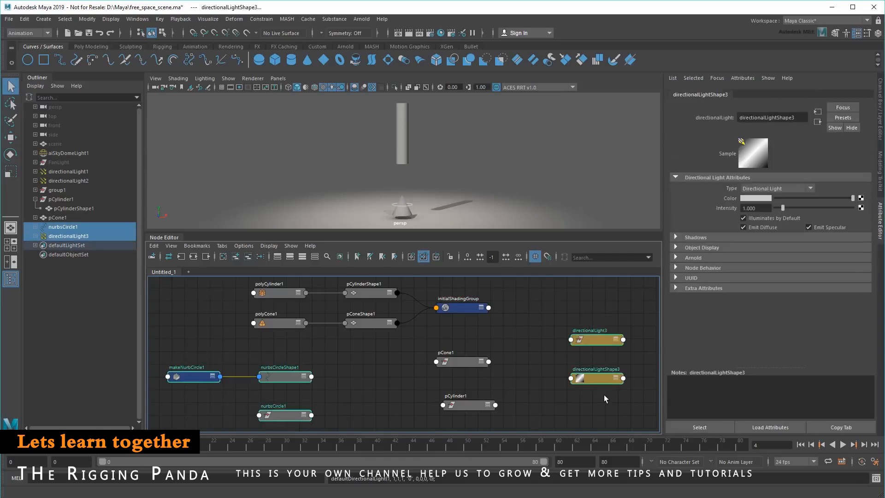
{"action": "key", "text": "Delete"}
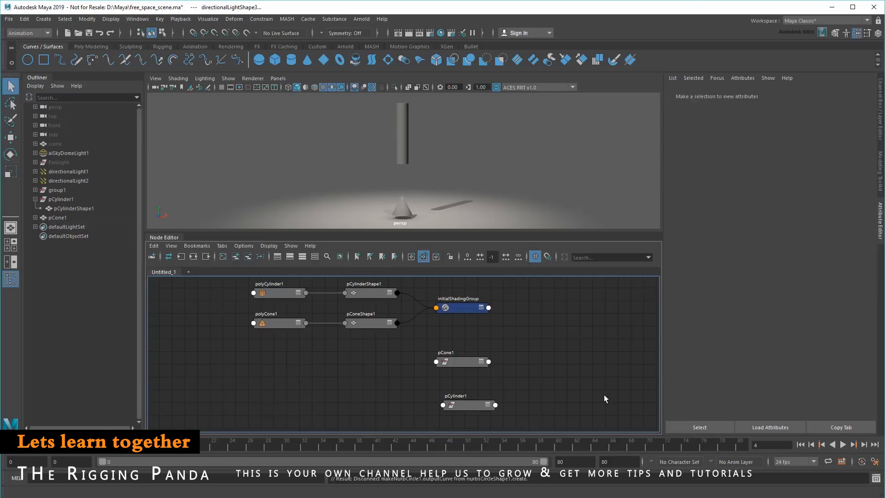
- Assign a new Lambert material to the cylinder and set its color to red
{"action": "left_click", "coordinate": [400, 129]}
{"action": "right_click_drag", "start_coordinate": [400, 129], "coordinate": [420, 366]}
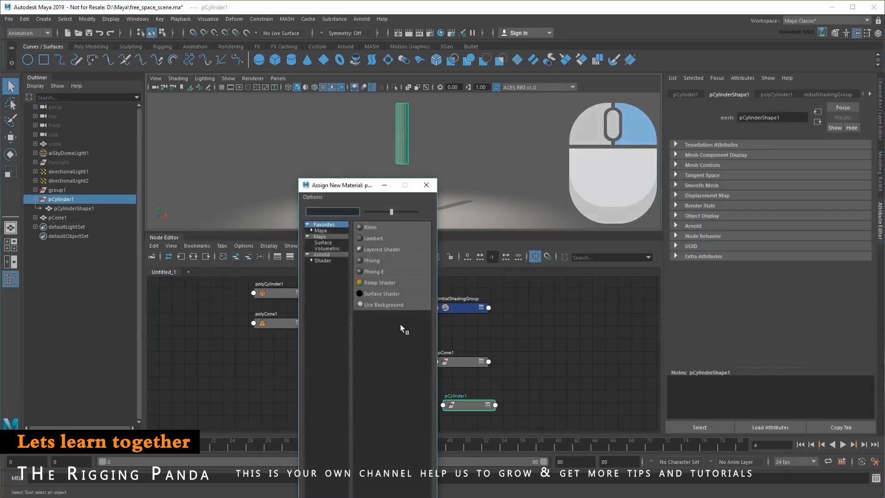
{"action": "left_click", "coordinate": [377, 238]}
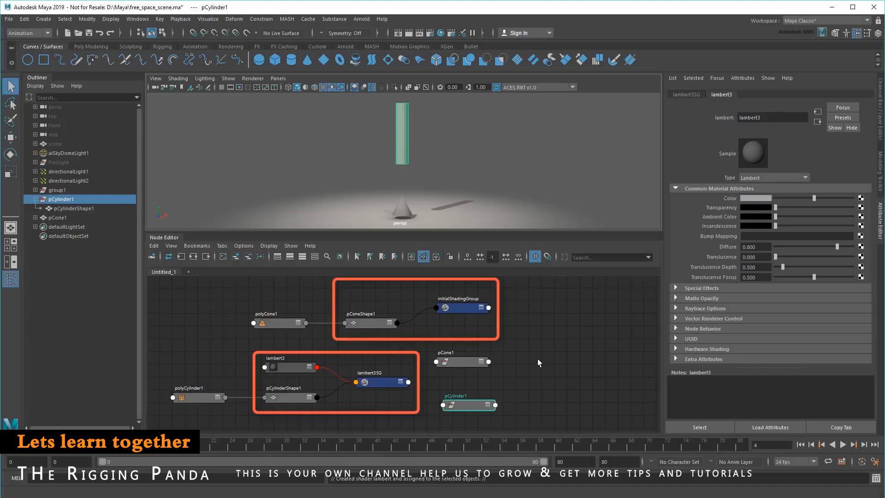
{"action": "left_click", "coordinate": [755, 199]}
{"action": "left_click", "coordinate": [716, 176]}
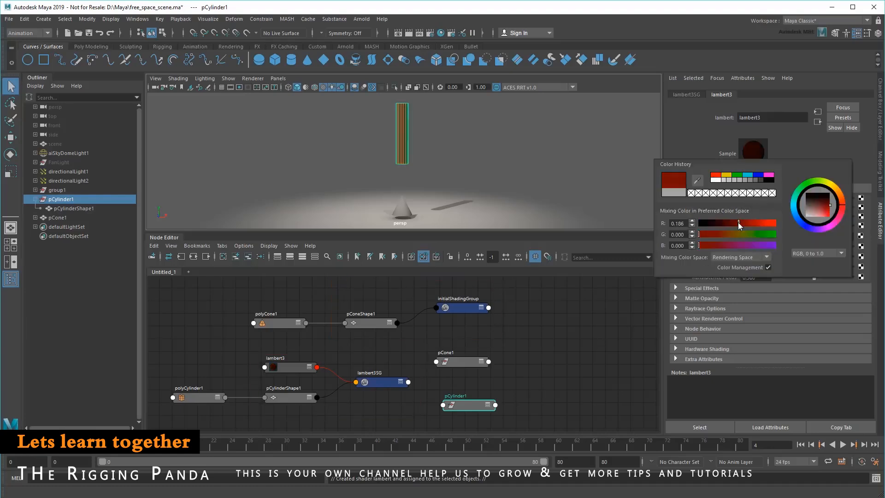
- Set the color of the default lambert1 material, reached through initialShadingGroup, to blue
{"action": "left_click", "coordinate": [487, 310]}
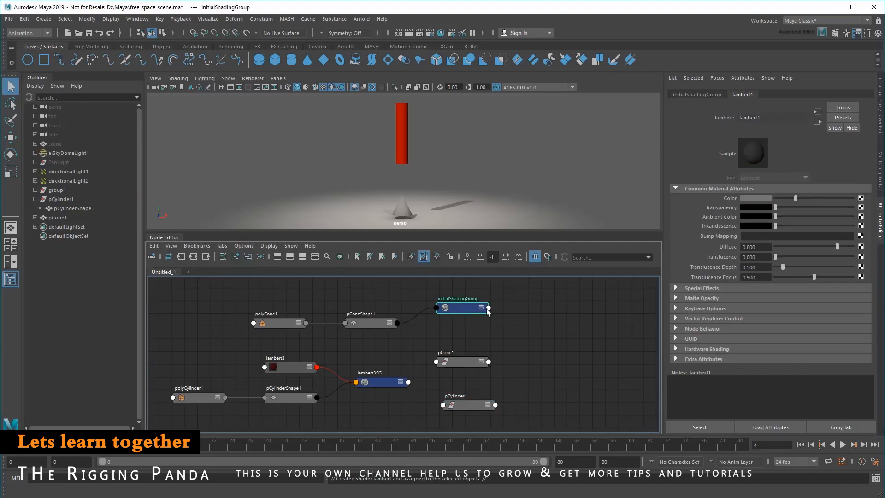
{"action": "left_click", "coordinate": [754, 199]}
{"action": "left_click", "coordinate": [763, 179]}
{"action": "mouse_move", "coordinate": [818, 199]}
{"action": "left_mouse_down"}
{"action": "mouse_move", "coordinate": [805, 198]}
{"action": "mouse_move", "coordinate": [830, 199]}
{"action": "mouse_move", "coordinate": [827, 207]}
{"action": "left_mouse_up"}
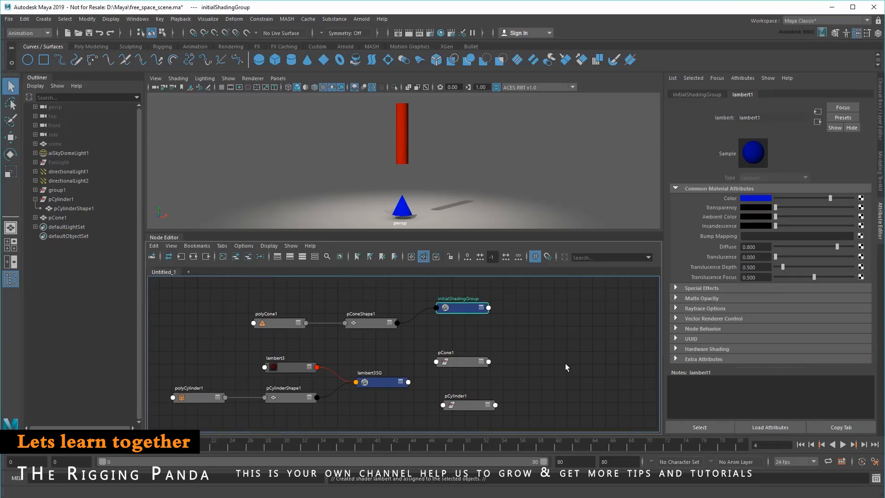
- Rearrange the Node Editor graph so that the pCylinder1 and pCone1 transform nodes stand side by side, apart from the shading networks
{"action": "left_click_drag", "start_coordinate": [266, 293], "coordinate": [356, 308]}
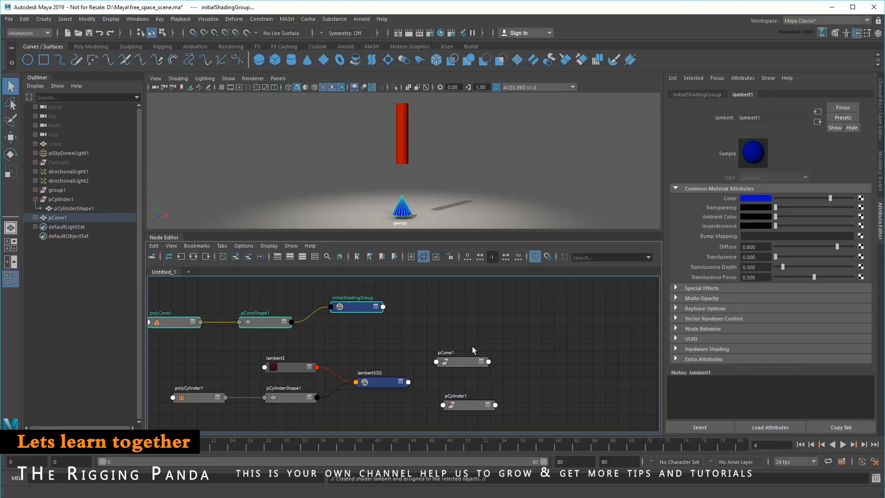
{"action": "scroll", "coordinate": [479, 349], "scroll_direction": "up", "scroll_amount": 1}
{"action": "middle_click_drag", "start_coordinate": [492, 353], "coordinate": [406, 311], "text": "alt"}
{"action": "left_click_drag", "start_coordinate": [367, 321], "coordinate": [539, 322]}
{"action": "left_click_drag", "start_coordinate": [378, 386], "coordinate": [414, 327]}
{"action": "middle_click_drag", "start_coordinate": [414, 327], "coordinate": [337, 367], "text": "alt"}
{"action": "left_click_drag", "start_coordinate": [448, 340], "coordinate": [477, 341]}
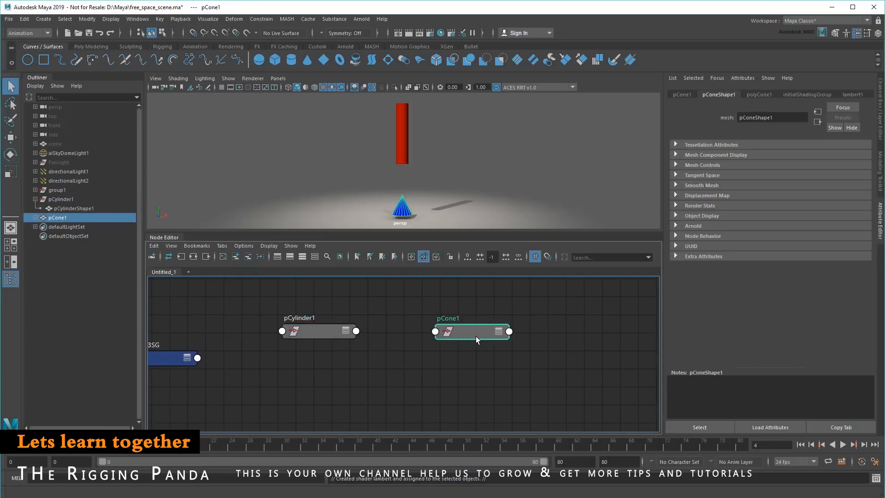
- Expand the attributes of the pCylinder1 and pCone1 nodes and connect pCylinder1's Rotate output to pCone1's Rotate input
{"action": "left_click", "coordinate": [347, 331]}
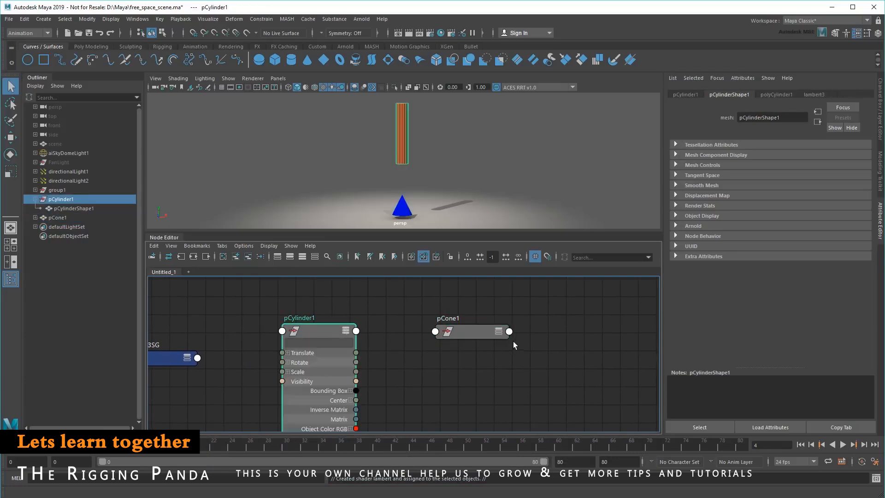
{"action": "left_click", "coordinate": [499, 331]}
{"action": "left_click_drag", "start_coordinate": [356, 363], "coordinate": [436, 362]}
- Rotate the cylinder in the viewport to test the Rotate connection with the cone, and undo the rotation
{"action": "left_click", "coordinate": [403, 147]}
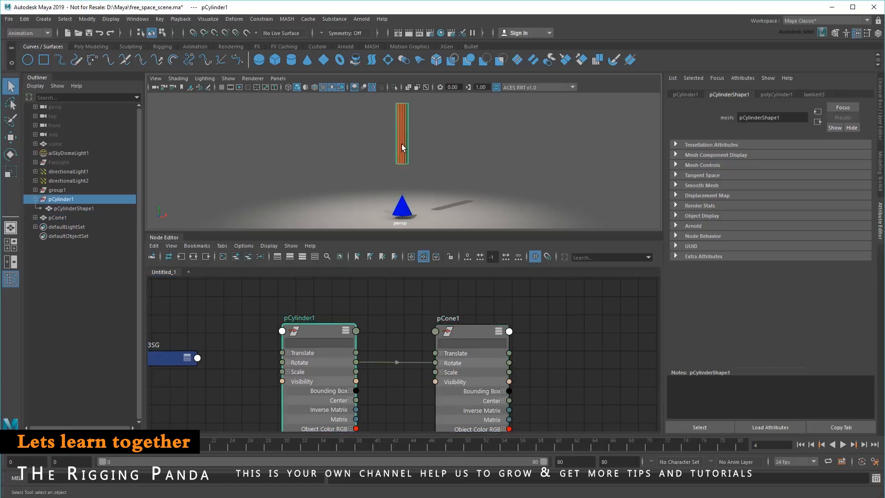
{"action": "key", "text": "e"}
{"action": "left_click_drag", "start_coordinate": [419, 122], "coordinate": [494, 176]}
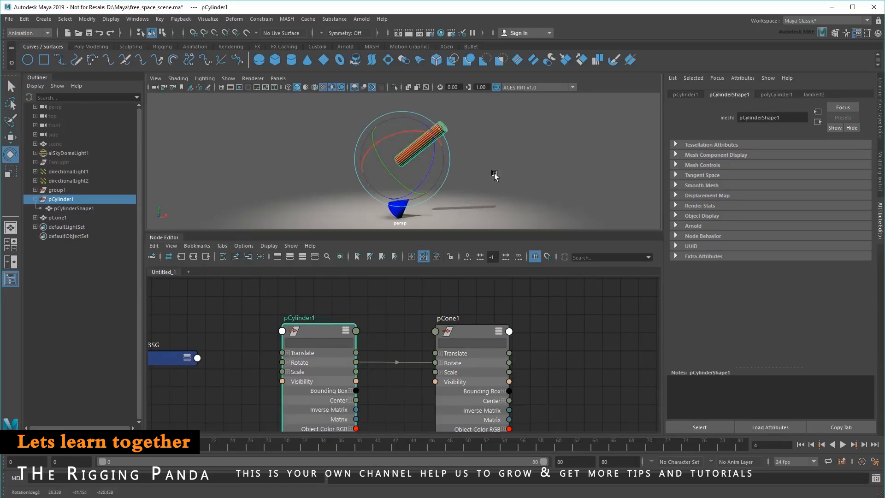
{"action": "key", "text": "ctrl+z"}
{"action": "key", "text": "ctrl+z"}
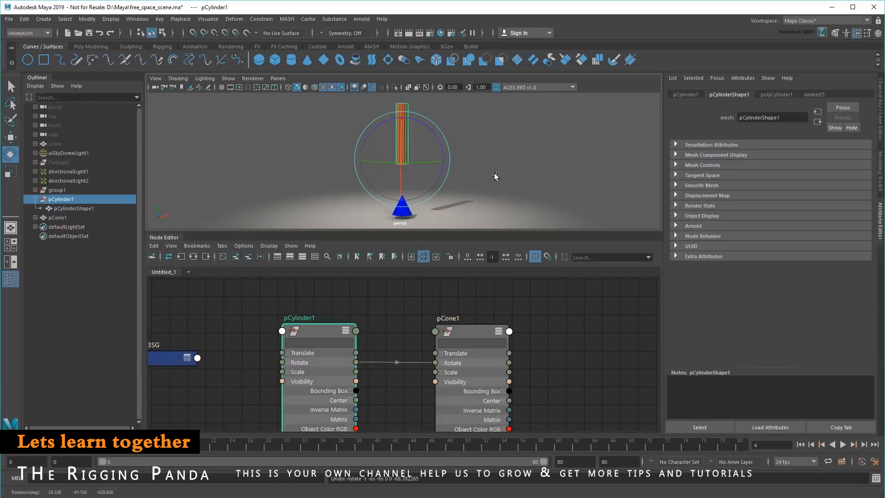
- Replace the Rotate connection between the two nodes with one from pCylinder1's Rotate Z to pCone1's Rotate Z
{"action": "left_click", "coordinate": [552, 321]}
{"action": "left_click_drag", "start_coordinate": [410, 363], "coordinate": [380, 325]}
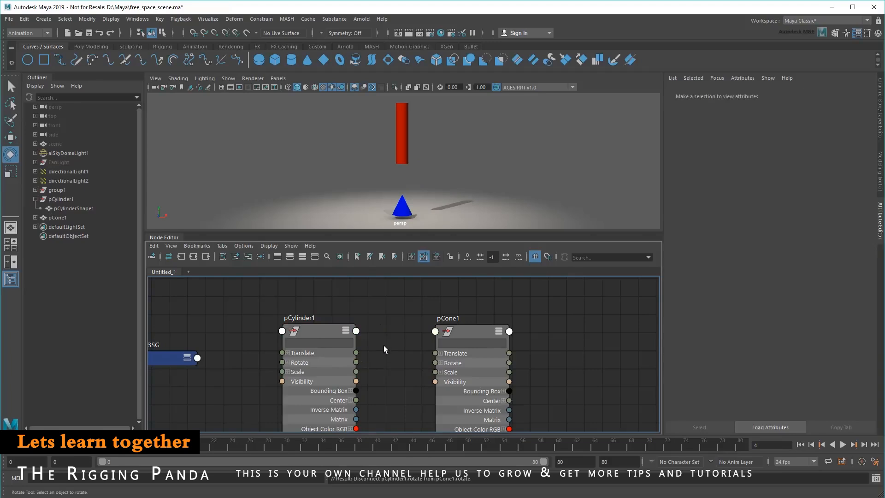
{"action": "left_click", "coordinate": [288, 363]}
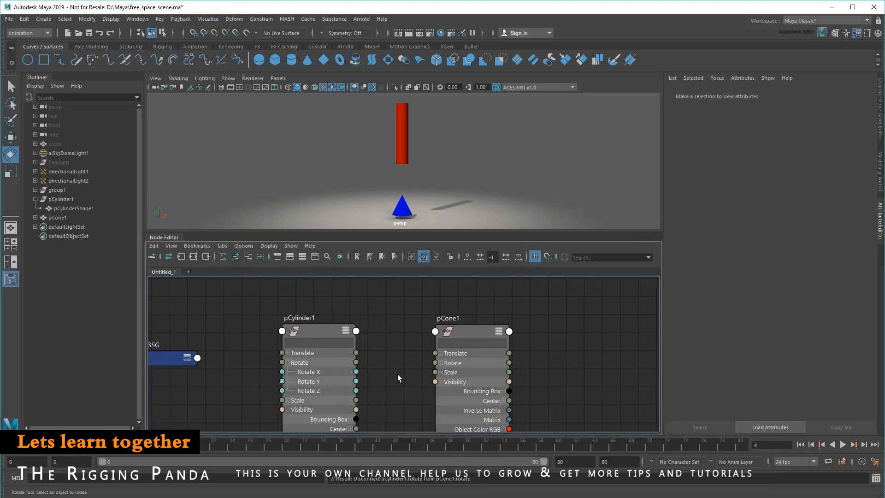
{"action": "left_click", "coordinate": [441, 364]}
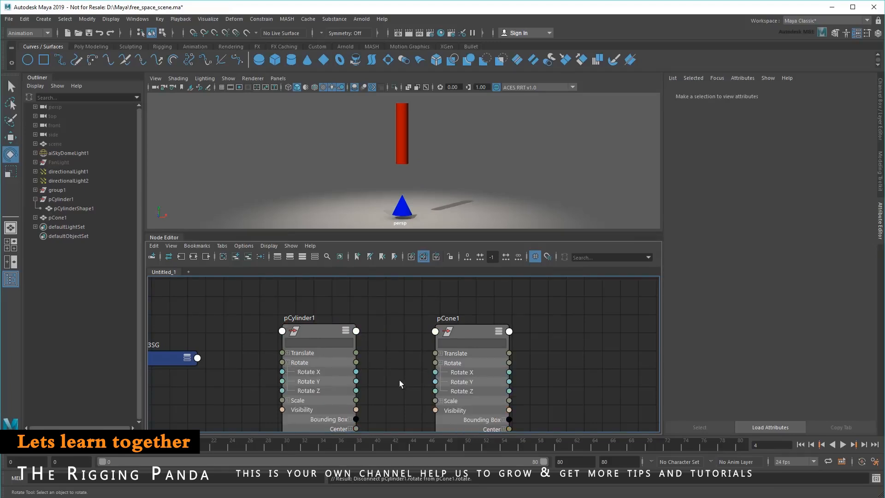
{"action": "left_click_drag", "start_coordinate": [356, 390], "coordinate": [435, 391]}
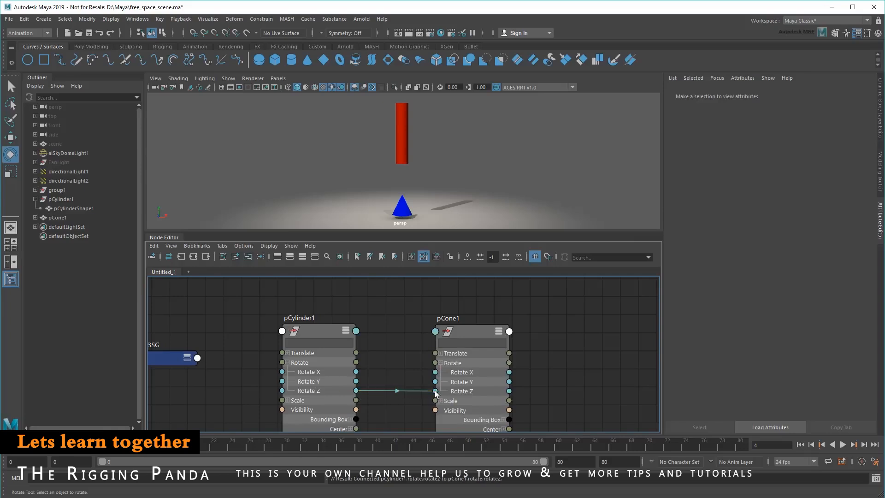
- Rotate the cylinder and the cone separately to test the Rotate Z connection, and undo these rotations
{"action": "left_click", "coordinate": [403, 138]}
{"action": "left_click_drag", "start_coordinate": [422, 142], "coordinate": [384, 153]}
{"action": "left_click", "coordinate": [394, 203]}
{"action": "left_click_drag", "start_coordinate": [426, 178], "coordinate": [435, 171]}
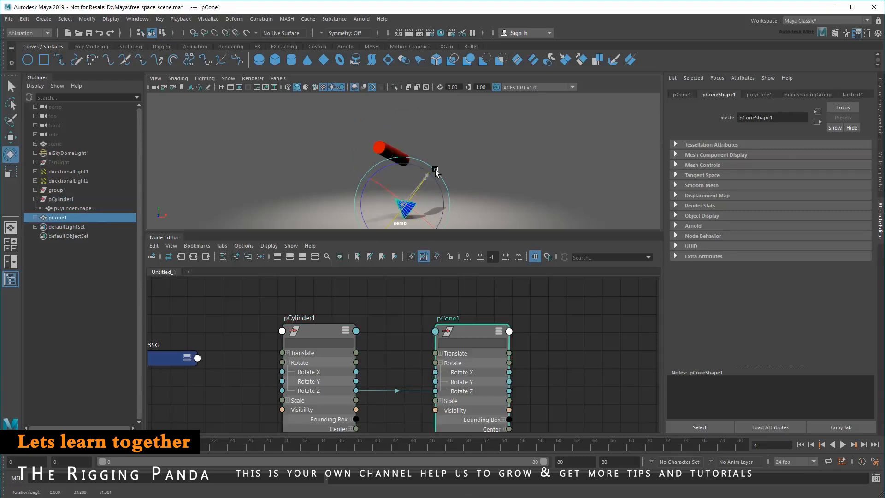
{"action": "key", "text": "ctrl+z"}
{"action": "key", "text": "ctrl+z"}
{"action": "key", "text": "ctrl+z"}
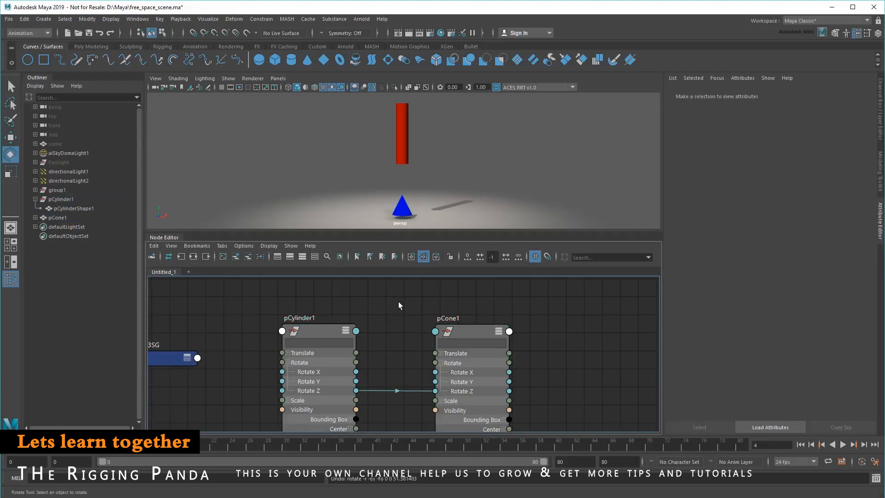
- Select the cylinder and the cone and combine them into one mesh using the Modeling menu set's Combine command
{"action": "left_click", "coordinate": [402, 152]}
{"action": "left_click", "coordinate": [402, 208], "text": "shift"}
{"action": "left_click", "coordinate": [42, 33]}
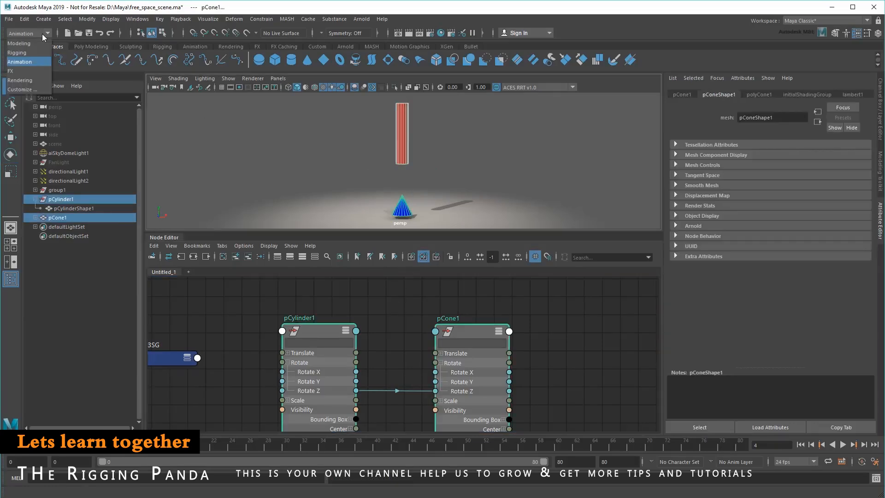
{"action": "left_click", "coordinate": [40, 41]}
{"action": "left_click", "coordinate": [163, 19]}
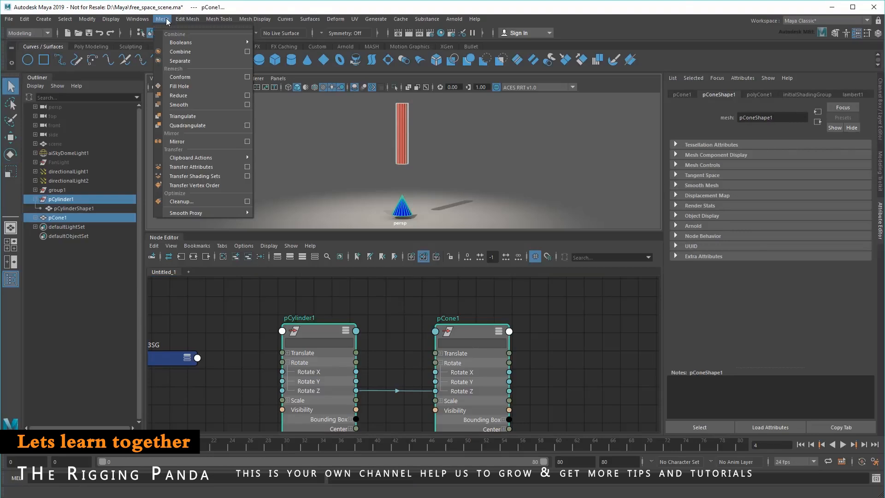
{"action": "left_click", "coordinate": [194, 50]}
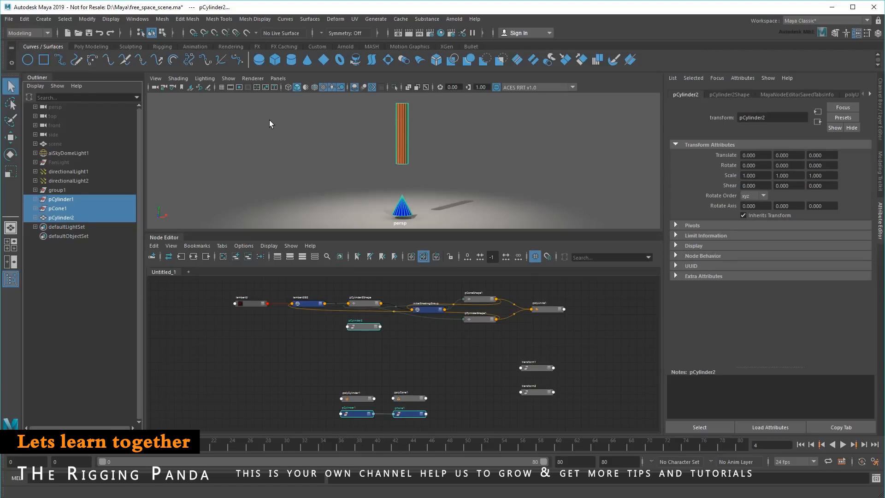
- Examine the polyCylinder1, polyCone1, pCylinder1 and pCone1 nodes, and how both shape nodes feed into polyUnite1
{"action": "scroll", "coordinate": [462, 370], "scroll_direction": "up", "scroll_amount": 5}
{"action": "middle_click_drag", "start_coordinate": [450, 368], "coordinate": [540, 276], "text": "alt"}
{"action": "left_click", "coordinate": [337, 327]}
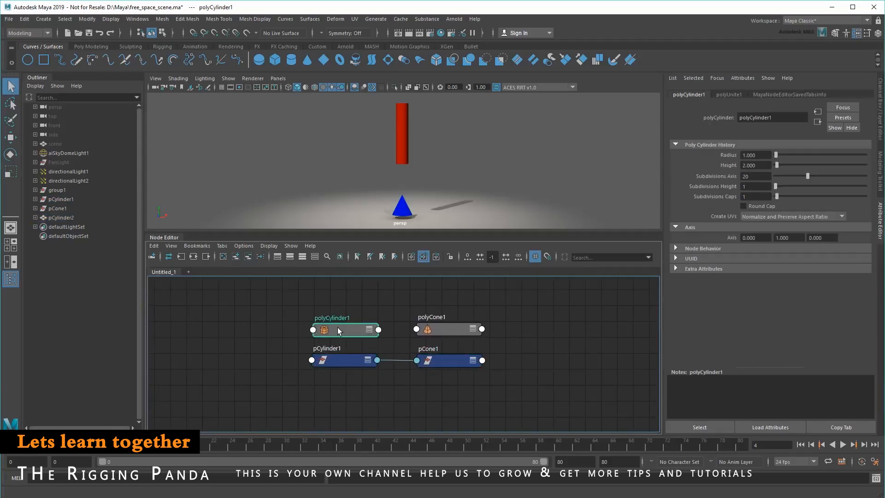
{"action": "left_click", "coordinate": [458, 329]}
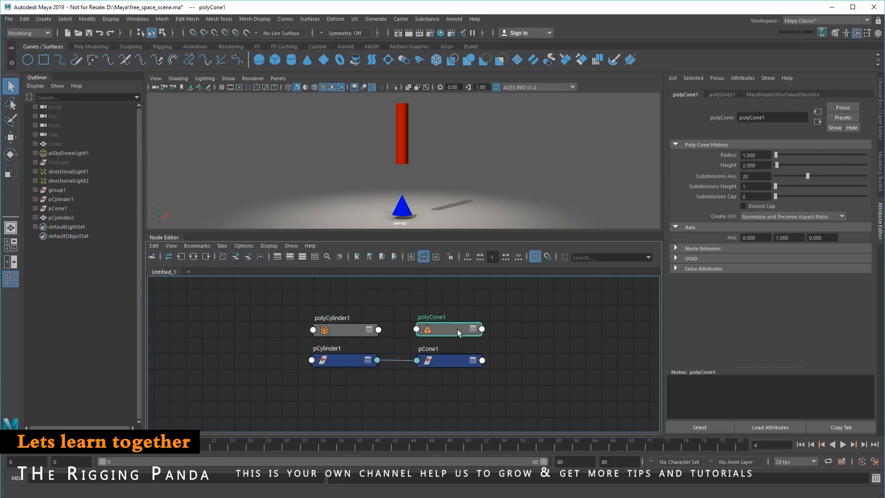
{"action": "left_click", "coordinate": [341, 358]}
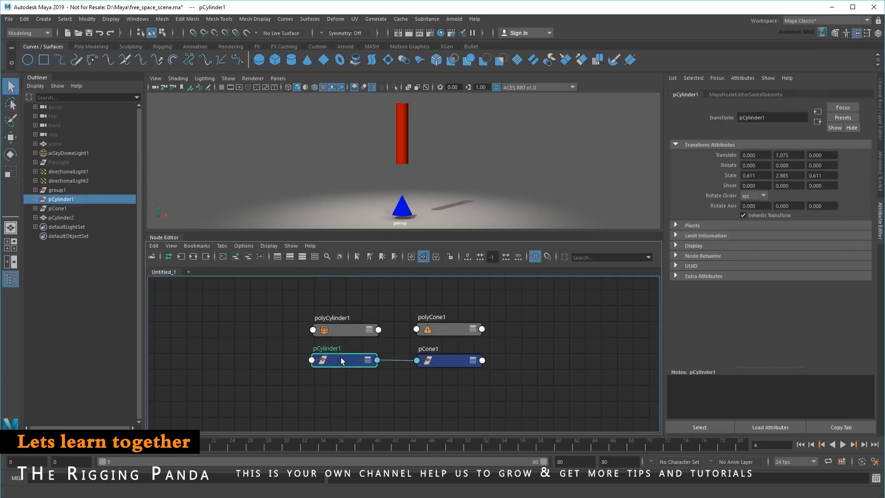
{"action": "left_click", "coordinate": [445, 365]}
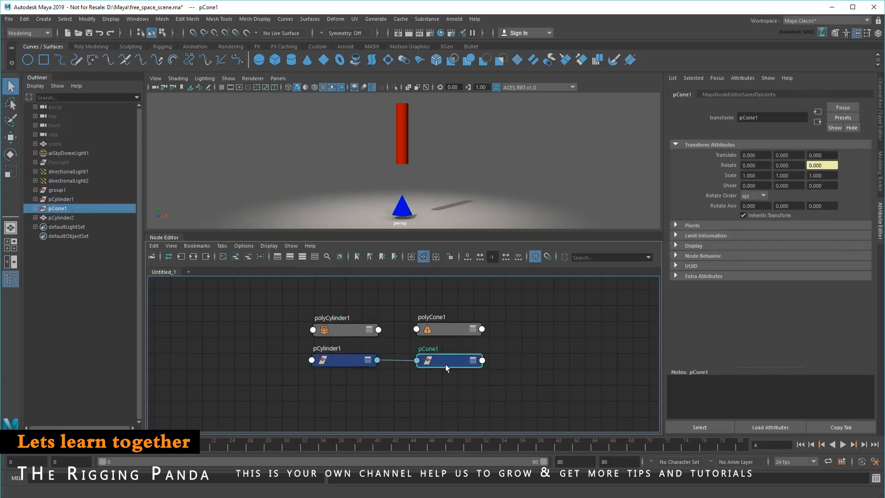
{"action": "left_click", "coordinate": [505, 379]}
{"action": "scroll", "coordinate": [411, 355], "scroll_direction": "up", "scroll_amount": 5}
{"action": "middle_click_drag", "start_coordinate": [403, 362], "coordinate": [345, 408], "text": "alt"}
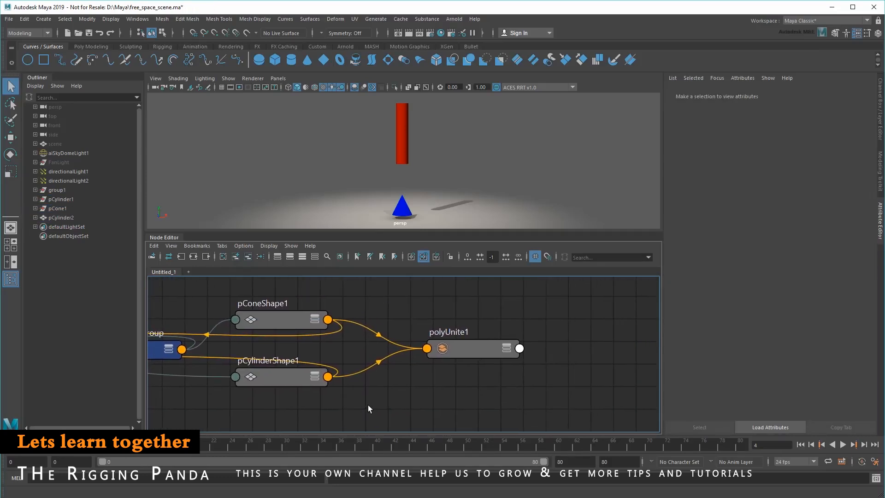
- Examine the polyUnite1 node and the pConeShape1 and pCylinderShape1 nodes that feed into it
{"action": "left_click", "coordinate": [475, 363]}
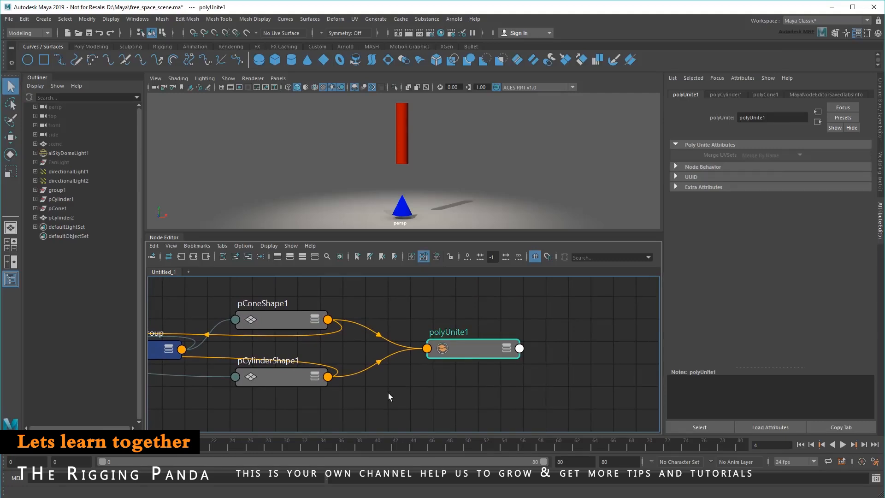
{"action": "middle_click_drag", "start_coordinate": [392, 397], "coordinate": [506, 398], "text": "alt"}
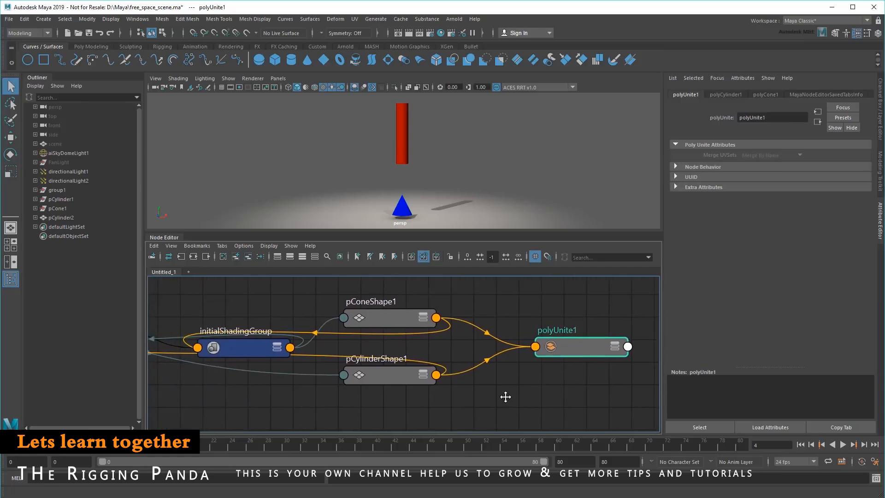
{"action": "left_click", "coordinate": [387, 322]}
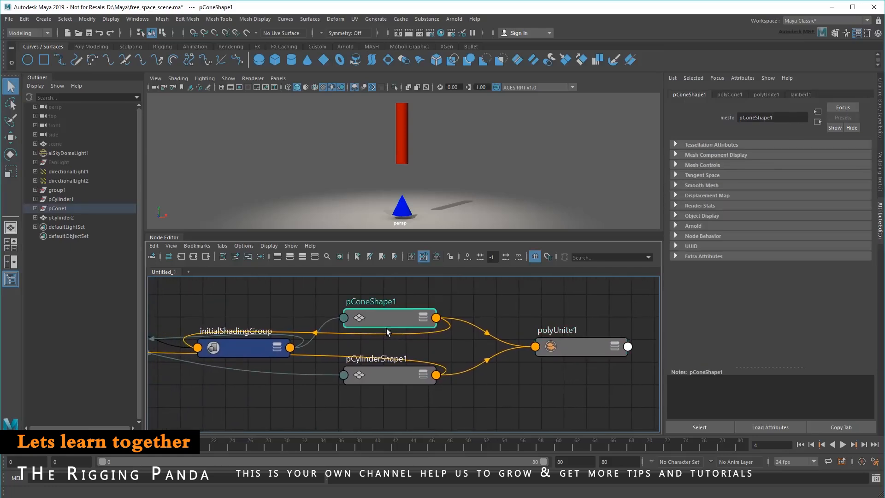
{"action": "left_click", "coordinate": [388, 375]}
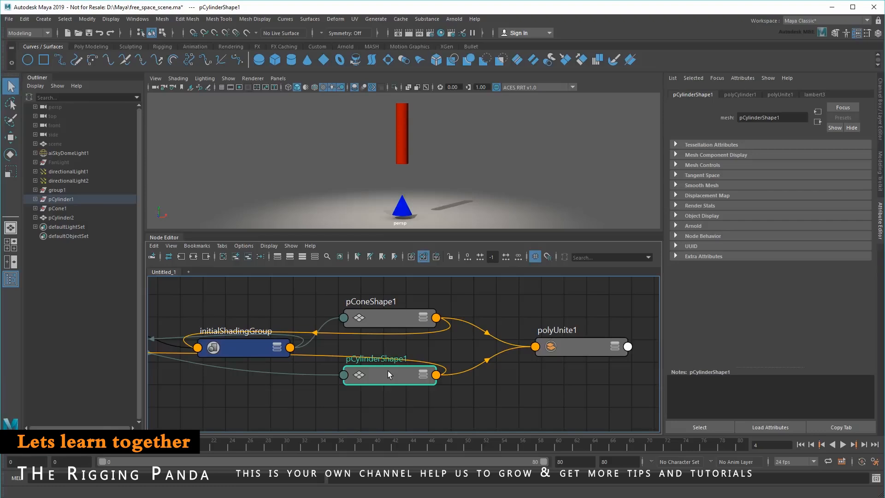
{"action": "left_click", "coordinate": [415, 406]}
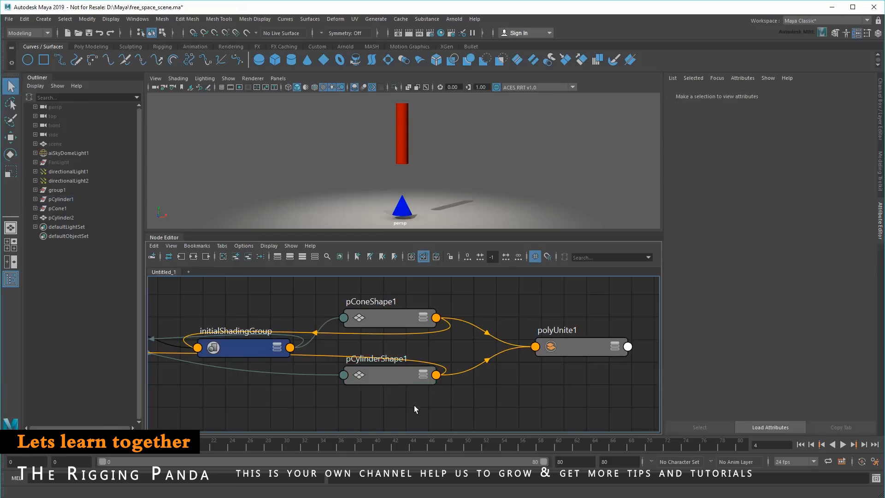
- Rename the combined mesh pCylinder2 as pCombined
{"action": "left_click", "coordinate": [62, 218]}
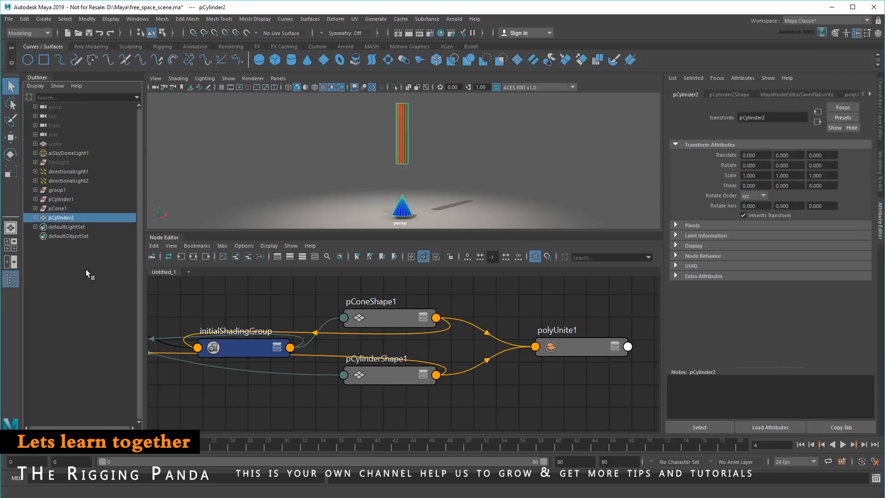
{"action": "double_click", "coordinate": [73, 217]}
{"action": "type", "text": "pCombined"}
{"action": "key", "text": "Return"}
- Bring the pCombined and pCombinedShape nodes together in the graph and select both of them
{"action": "middle_click_drag", "start_coordinate": [389, 393], "coordinate": [464, 333], "text": "alt"}
{"action": "right_click_drag", "start_coordinate": [463, 334], "coordinate": [437, 344], "text": "alt"}
{"action": "middle_click_drag", "start_coordinate": [315, 350], "coordinate": [455, 376], "text": "alt"}
{"action": "right_click_drag", "start_coordinate": [455, 377], "coordinate": [566, 379], "text": "alt"}
{"action": "middle_click_drag", "start_coordinate": [518, 364], "coordinate": [547, 402], "text": "alt"}
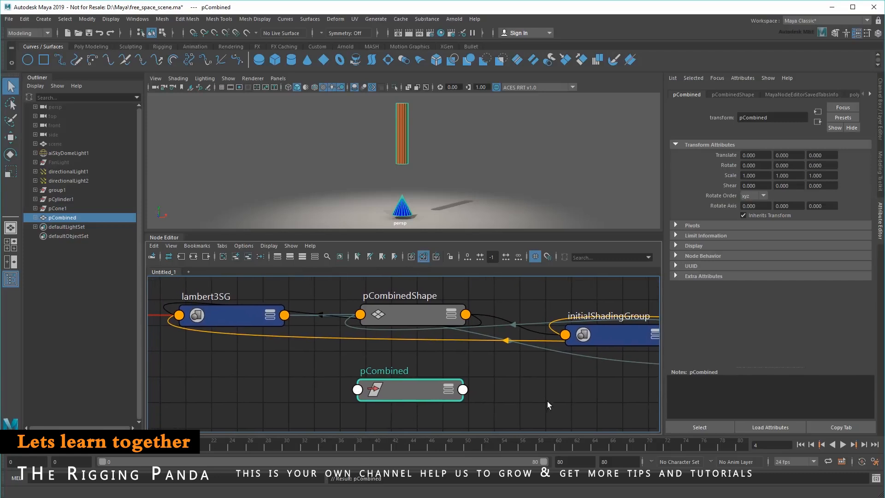
{"action": "scroll", "coordinate": [499, 364], "scroll_direction": "down", "scroll_amount": 1}
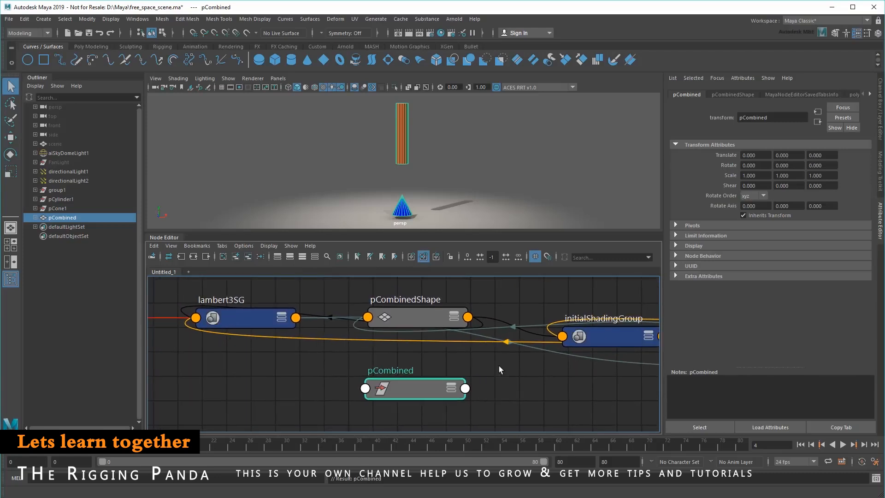
{"action": "left_click", "coordinate": [422, 321], "text": "shift"}
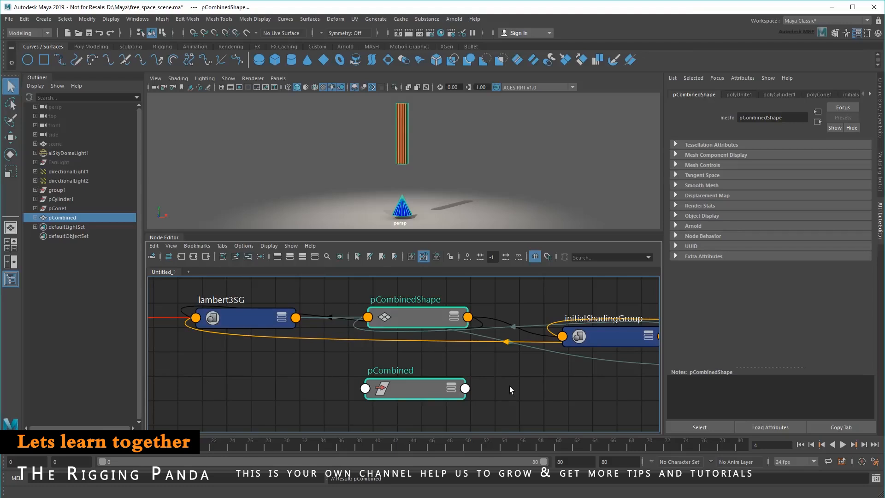
- Arrange initialShadingGroup, lambert3SG and lambert3 around pCombinedShape, expanding the shape node to check its connections and collapsing it again
{"action": "key", "text": "a"}
{"action": "left_click_drag", "start_coordinate": [339, 338], "coordinate": [597, 386]}
{"action": "middle_click_drag", "start_coordinate": [511, 357], "coordinate": [409, 338], "text": "alt"}
{"action": "left_click", "coordinate": [367, 317]}
{"action": "mouse_move", "coordinate": [346, 315]}
{"action": "left_mouse_down"}
{"action": "mouse_move", "coordinate": [322, 296]}
{"action": "mouse_move", "coordinate": [340, 310]}
{"action": "left_mouse_up"}
{"action": "left_click_drag", "start_coordinate": [341, 372], "coordinate": [301, 450]}
{"action": "left_click_drag", "start_coordinate": [265, 294], "coordinate": [512, 380]}
{"action": "left_click_drag", "start_coordinate": [480, 336], "coordinate": [382, 339]}
{"action": "key", "text": "ctrl+z"}
{"action": "middle_click_drag", "start_coordinate": [383, 340], "coordinate": [493, 341], "text": "alt"}
{"action": "left_click_drag", "start_coordinate": [214, 319], "coordinate": [350, 401]}
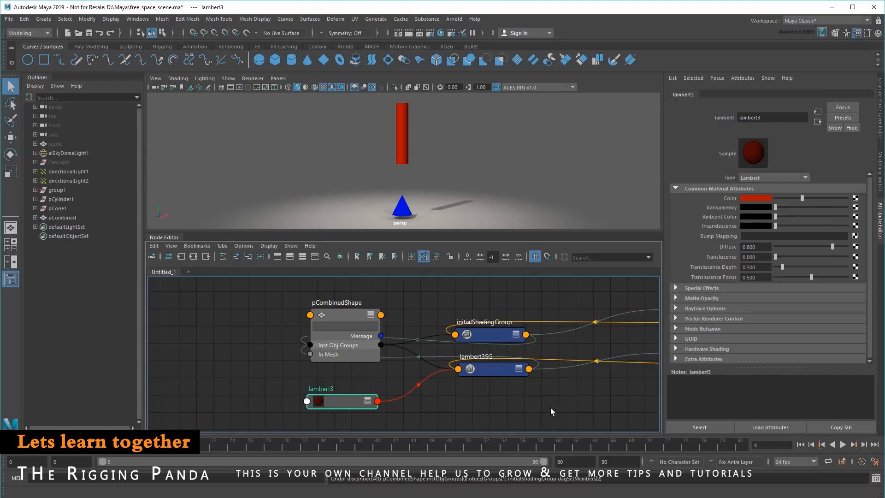
{"action": "left_click", "coordinate": [371, 314]}
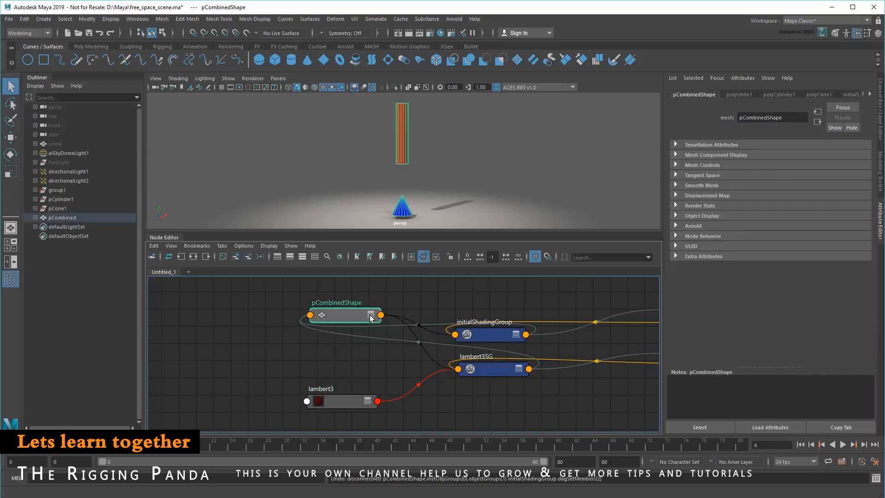
{"action": "left_click", "coordinate": [486, 406]}
- Examine the transform1 and transform2 nodes that belong to pCone1 and pCylinder1
{"action": "scroll", "coordinate": [486, 405], "scroll_direction": "down", "scroll_amount": 3}
{"action": "middle_click_drag", "start_coordinate": [542, 407], "coordinate": [429, 346], "text": "alt"}
{"action": "middle_click_drag", "start_coordinate": [483, 367], "coordinate": [292, 303], "text": "alt"}
{"action": "scroll", "coordinate": [386, 337], "scroll_direction": "up", "scroll_amount": 3}
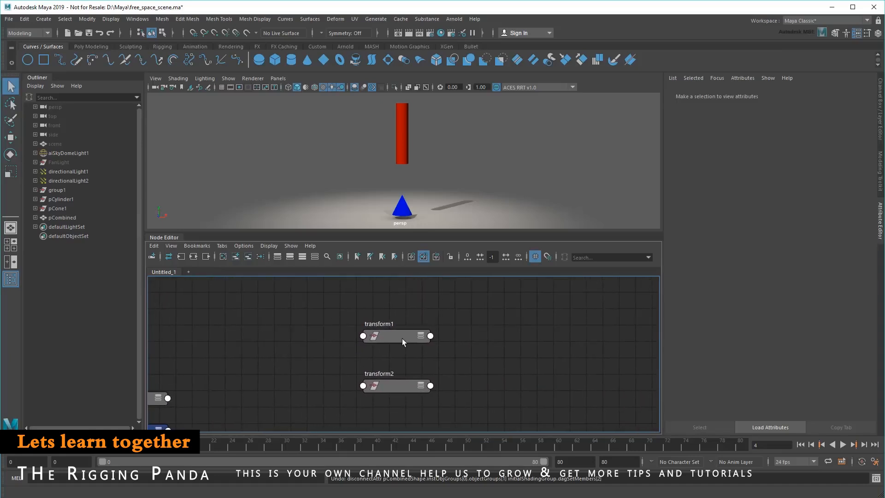
{"action": "left_click", "coordinate": [402, 340]}
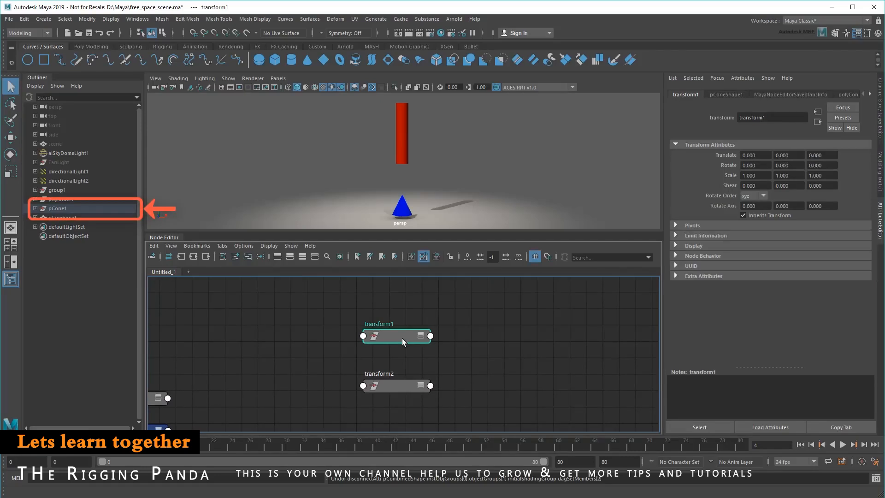
{"action": "left_click", "coordinate": [399, 384]}
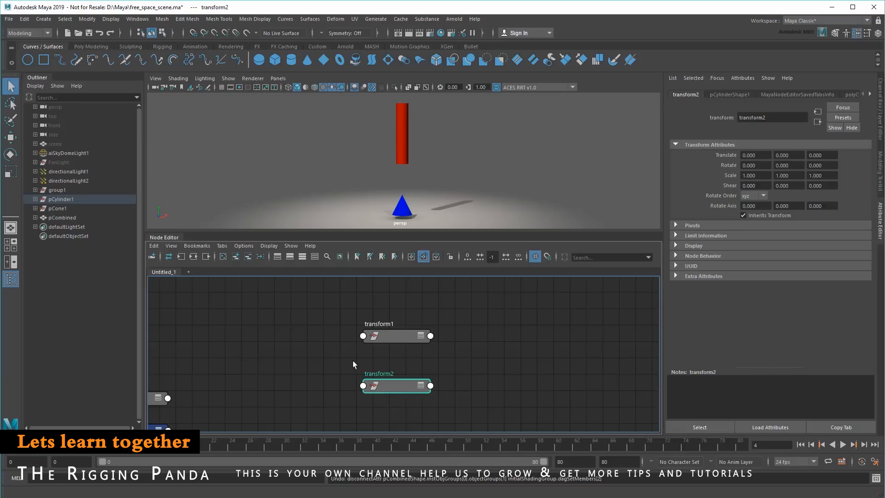
- Move the cone up about 10.889 units in Y through its transform1 node, placing it on the cylinder's upper end
{"action": "scroll", "coordinate": [298, 348], "scroll_direction": "down", "scroll_amount": 3}
{"action": "middle_click_drag", "start_coordinate": [284, 346], "coordinate": [480, 404], "text": "alt"}
{"action": "right_click_drag", "start_coordinate": [480, 405], "coordinate": [448, 377], "text": "alt"}
{"action": "middle_click_drag", "start_coordinate": [449, 377], "coordinate": [447, 361], "text": "alt"}
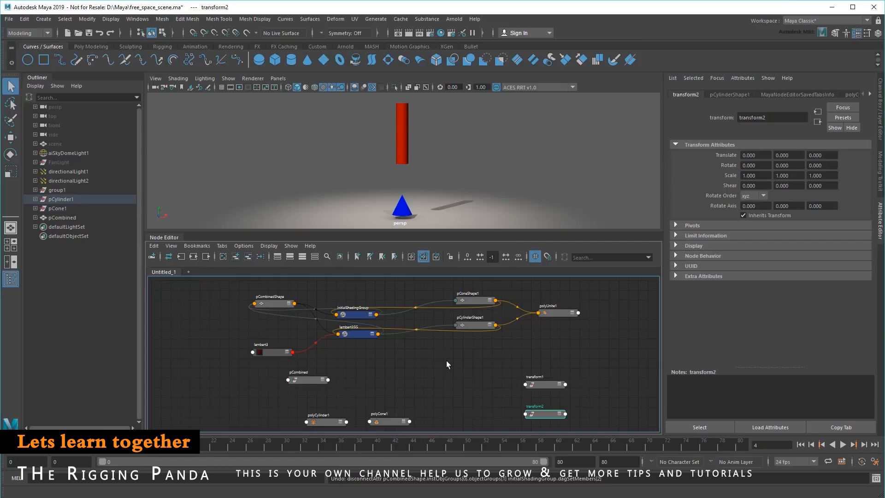
{"action": "key", "text": "ctrl+z"}
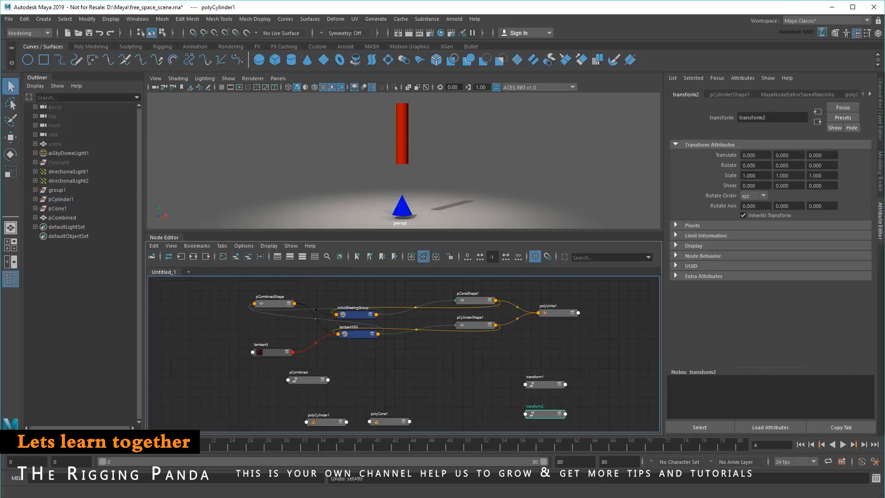
{"action": "key", "text": "ctrl+z"}
{"action": "key", "text": "w"}
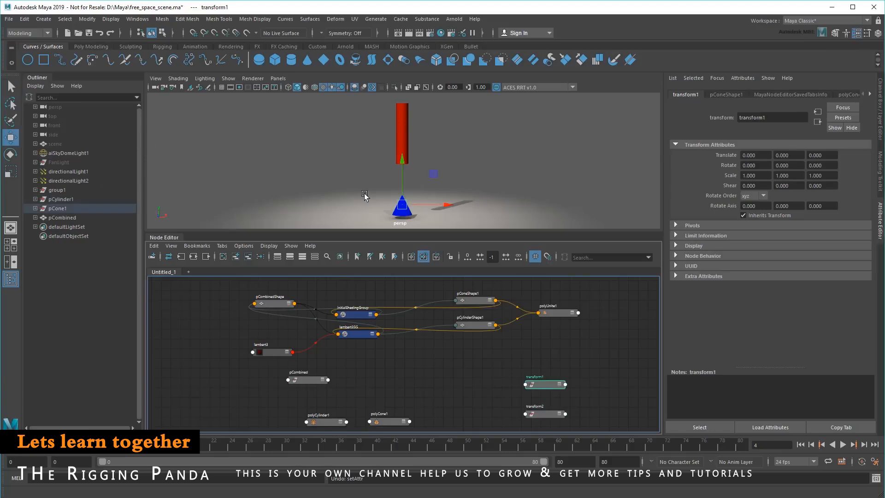
{"action": "left_click_drag", "start_coordinate": [401, 163], "coordinate": [402, 45]}
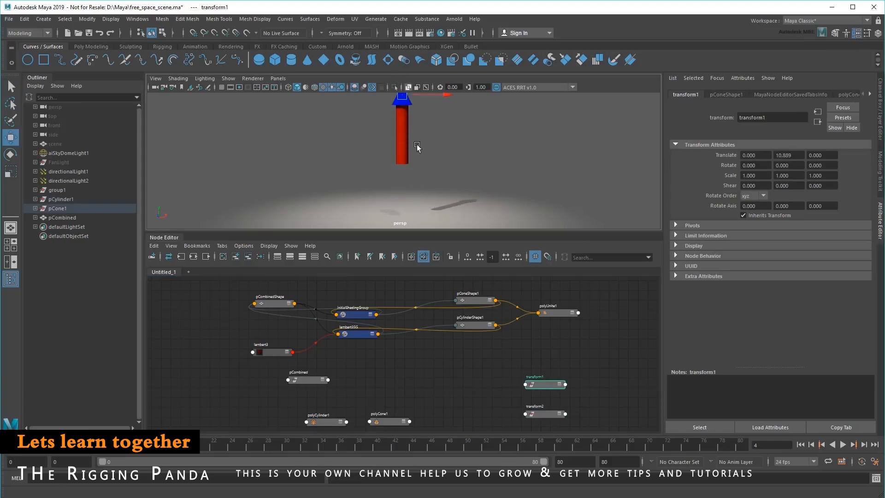
{"action": "scroll", "coordinate": [431, 190], "scroll_direction": "down", "scroll_amount": 2}
{"action": "left_click", "coordinate": [429, 388]}
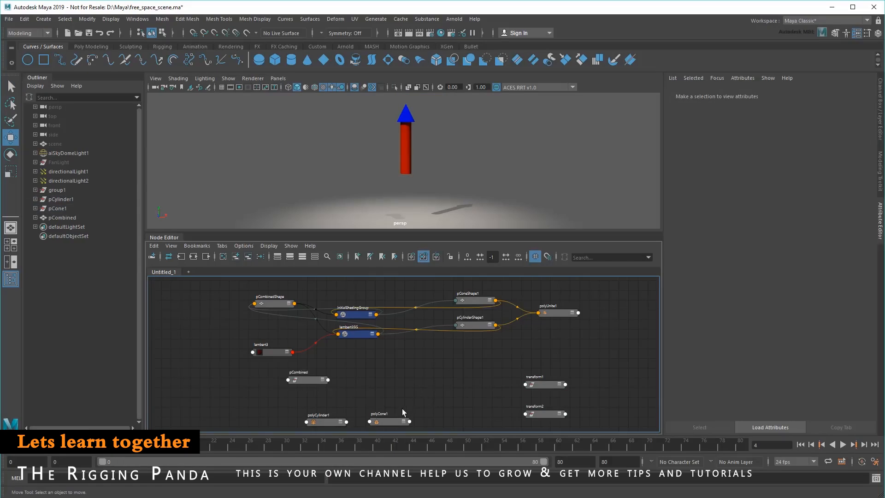
- Increase the cone's radius slightly through its polyCone1 history node
{"action": "left_click", "coordinate": [389, 422]}
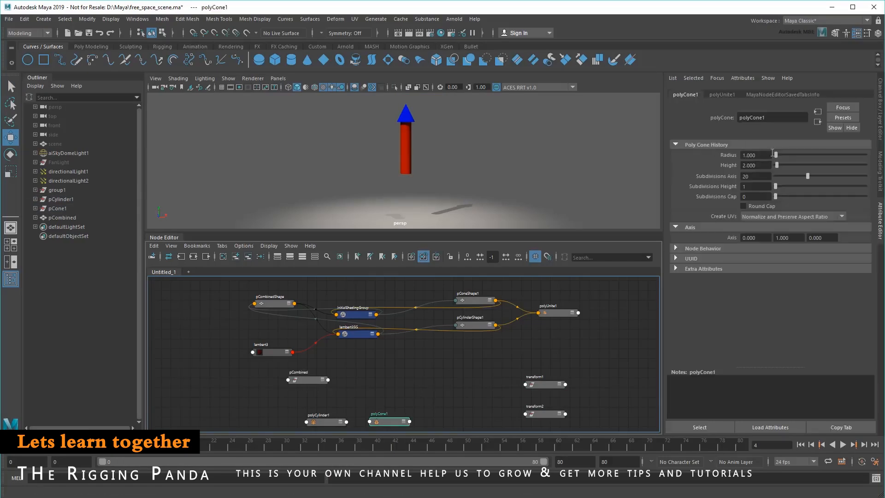
{"action": "left_click_drag", "start_coordinate": [776, 158], "coordinate": [777, 160]}
{"action": "left_click", "coordinate": [444, 378]}
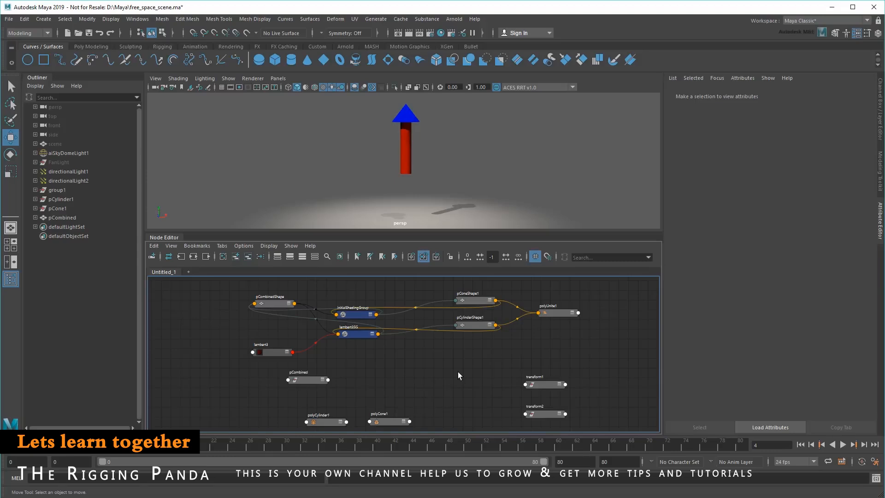
- Delete the construction history of the pCombined mesh
{"action": "left_click", "coordinate": [69, 218]}
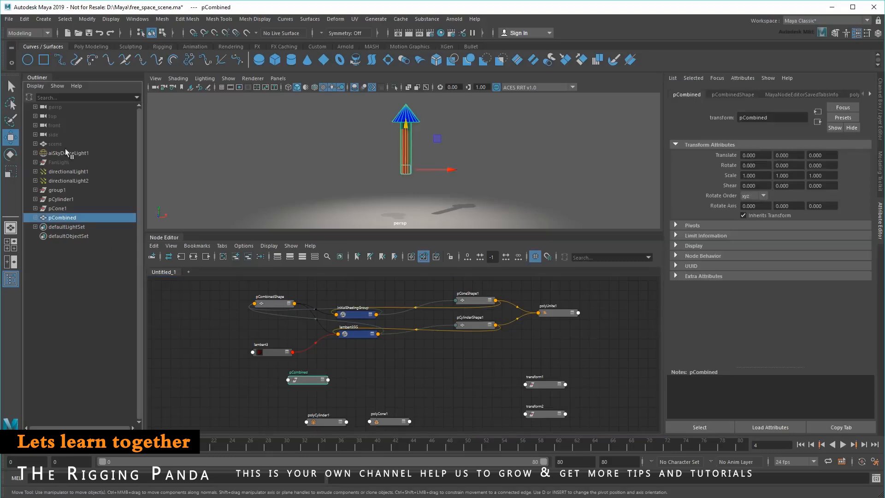
{"action": "left_click", "coordinate": [24, 19]}
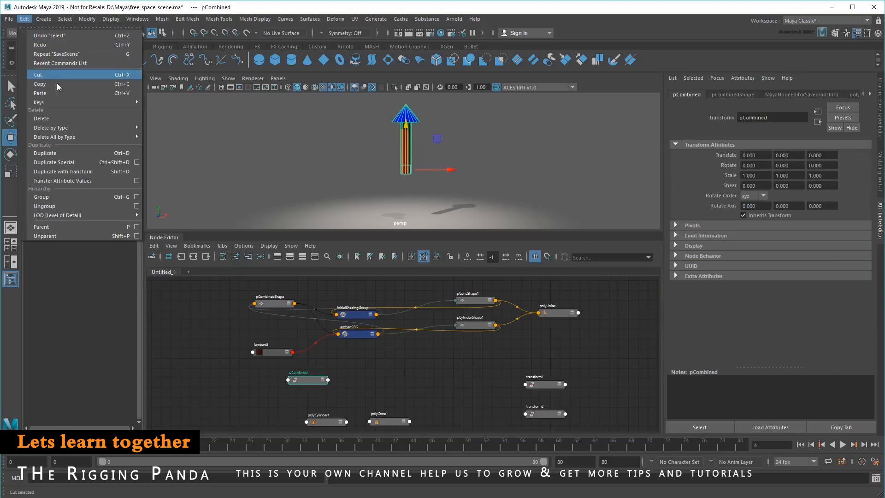
{"action": "mouse_move", "coordinate": [71, 128]}
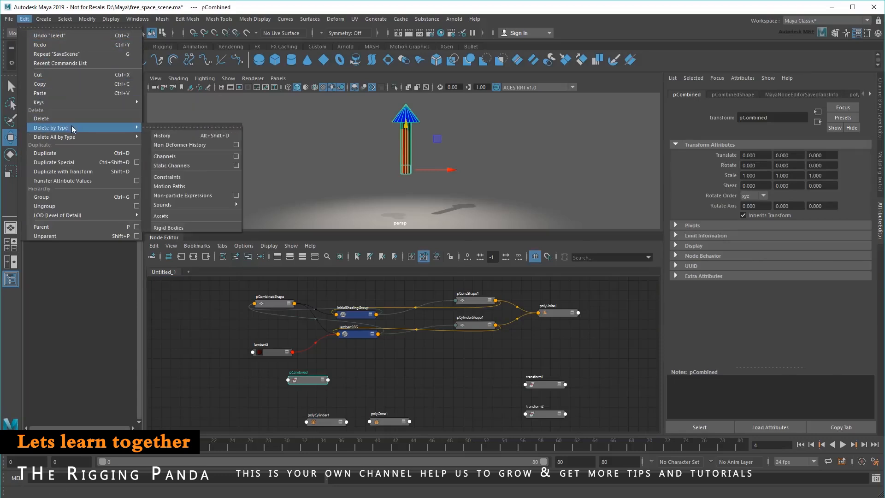
{"action": "left_click", "coordinate": [201, 137]}
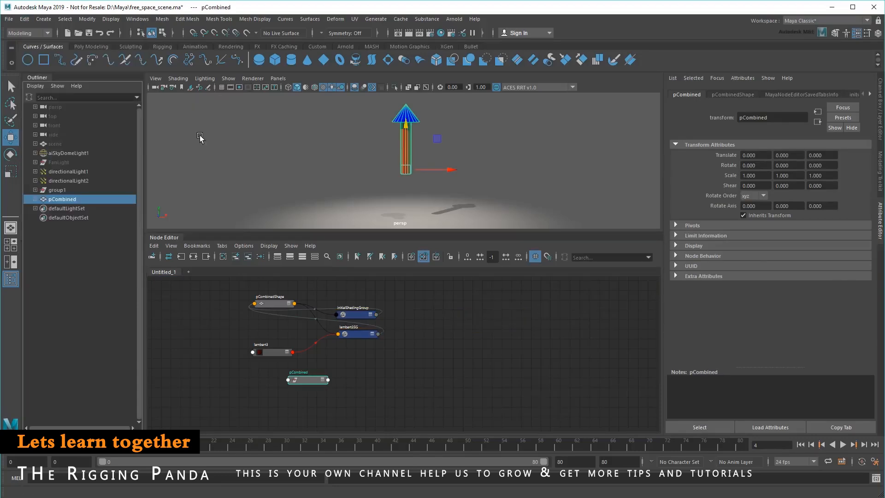
- Arrange the remaining nodes, with pCombined directly above pCombinedShape and lambert3 next to lambert3SG
{"action": "middle_click_drag", "start_coordinate": [410, 377], "coordinate": [503, 383]}
{"action": "right_click_drag", "start_coordinate": [503, 382], "coordinate": [548, 377], "text": "alt"}
{"action": "middle_click_drag", "start_coordinate": [449, 345], "coordinate": [498, 368], "text": "alt"}
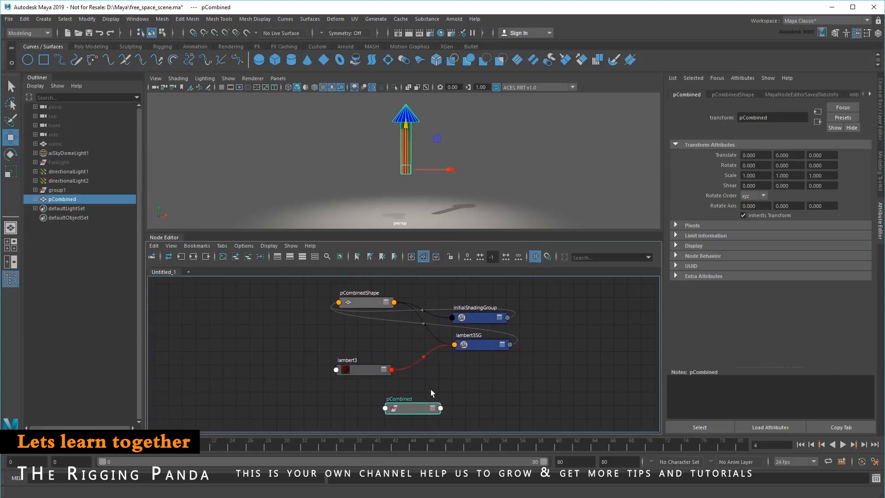
{"action": "left_click_drag", "start_coordinate": [415, 400], "coordinate": [370, 272]}
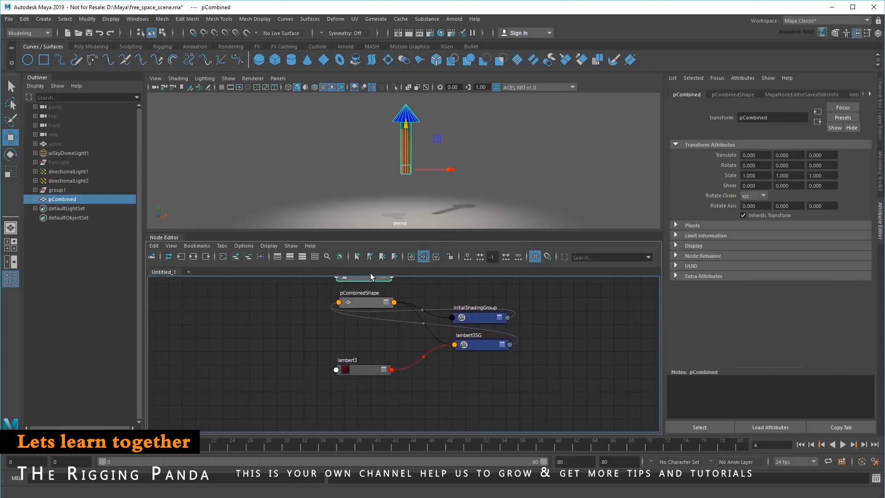
{"action": "left_click", "coordinate": [374, 371]}
{"action": "left_click_drag", "start_coordinate": [374, 371], "coordinate": [409, 356]}
{"action": "middle_click_drag", "start_coordinate": [375, 321], "coordinate": [361, 364], "text": "alt"}
{"action": "left_click", "coordinate": [349, 319]}
{"action": "scroll", "coordinate": [409, 316], "scroll_direction": "up", "scroll_amount": 2}
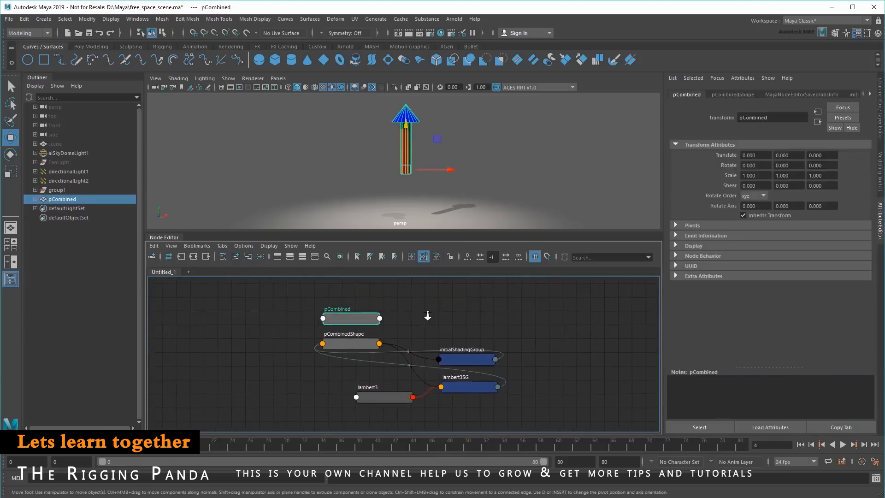
{"action": "middle_click_drag", "start_coordinate": [462, 333], "coordinate": [460, 322], "text": "alt"}
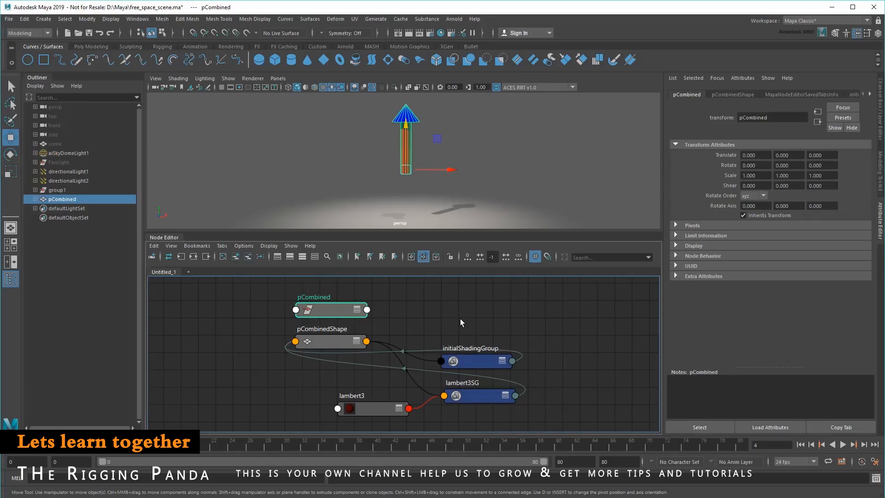
- Reveal the construction history icons, hide them again, and switch to the Select tool
{"action": "left_click", "coordinate": [377, 32]}
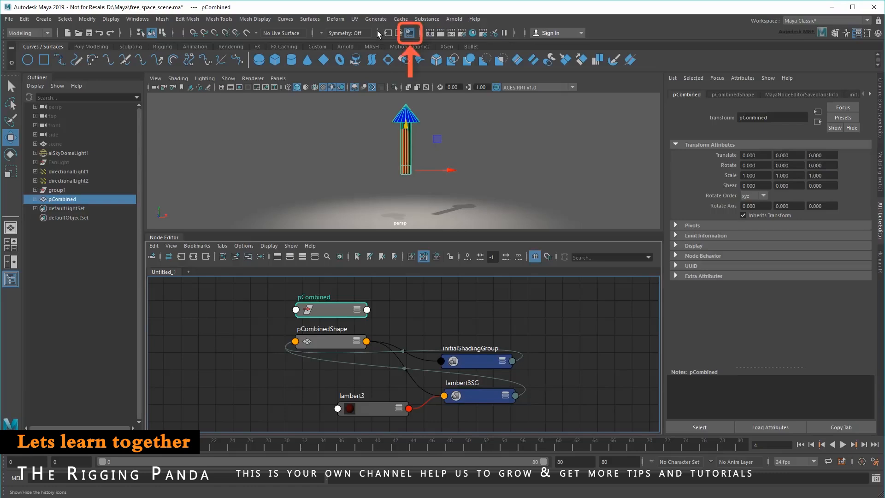
{"action": "left_click", "coordinate": [377, 31]}
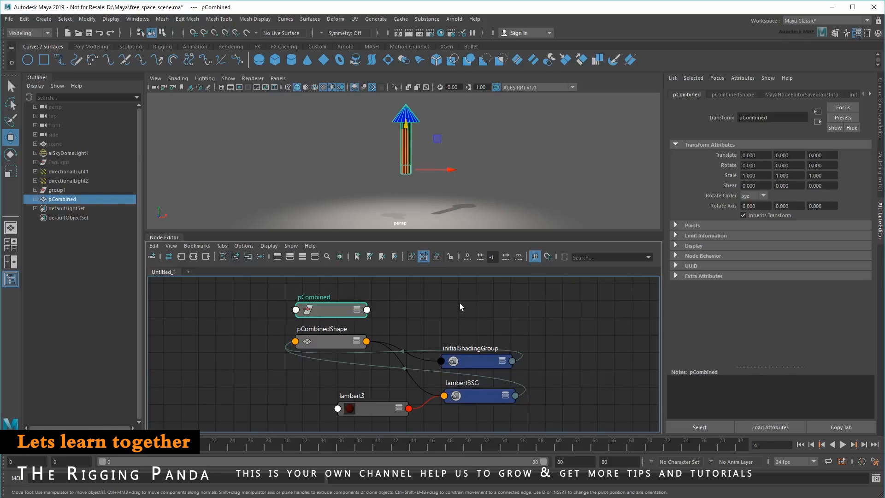
{"action": "key", "text": "q"}
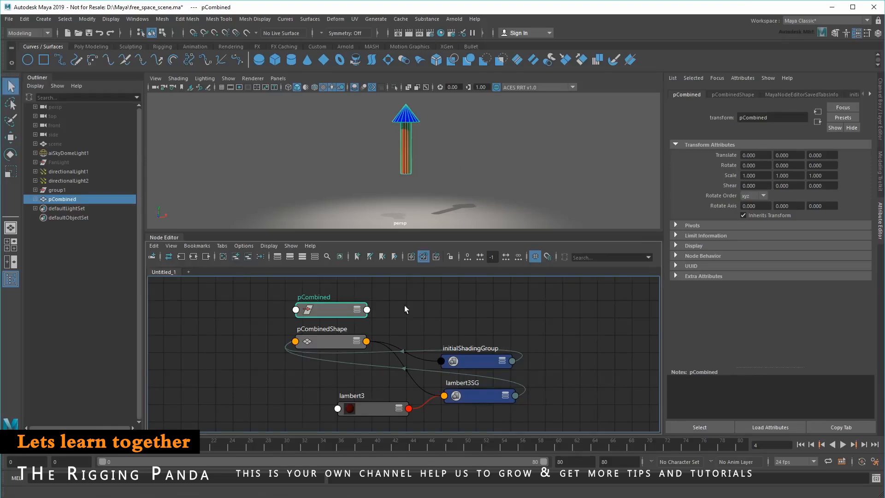
- Show the Node Editor's list of creatable nodes, look through the Utilities category, and hide the list again
{"action": "left_click", "coordinate": [151, 257]}
{"action": "mouse_move", "coordinate": [302, 298]}
{"action": "left_mouse_down"}
{"action": "mouse_move", "coordinate": [306, 345]}
{"action": "mouse_move", "coordinate": [309, 294]}
{"action": "mouse_move", "coordinate": [302, 414]}
{"action": "mouse_move", "coordinate": [306, 304]}
{"action": "left_mouse_up"}
{"action": "left_click", "coordinate": [170, 355]}
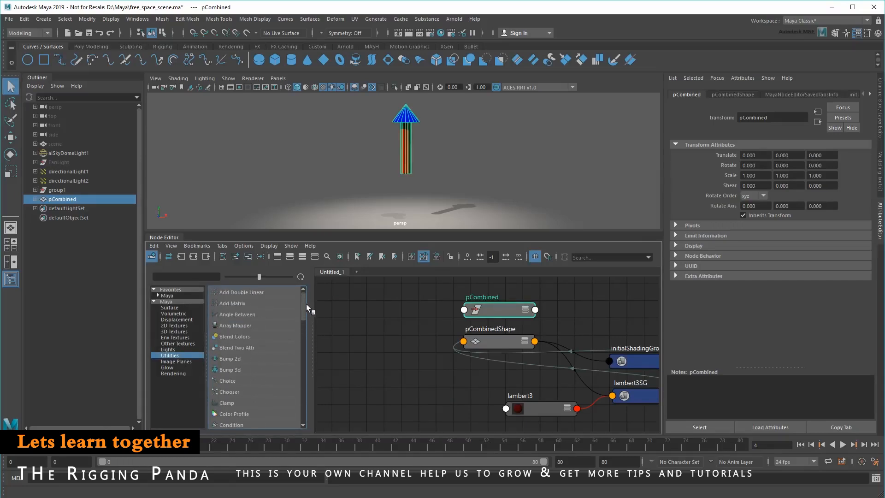
{"action": "left_click", "coordinate": [151, 257]}
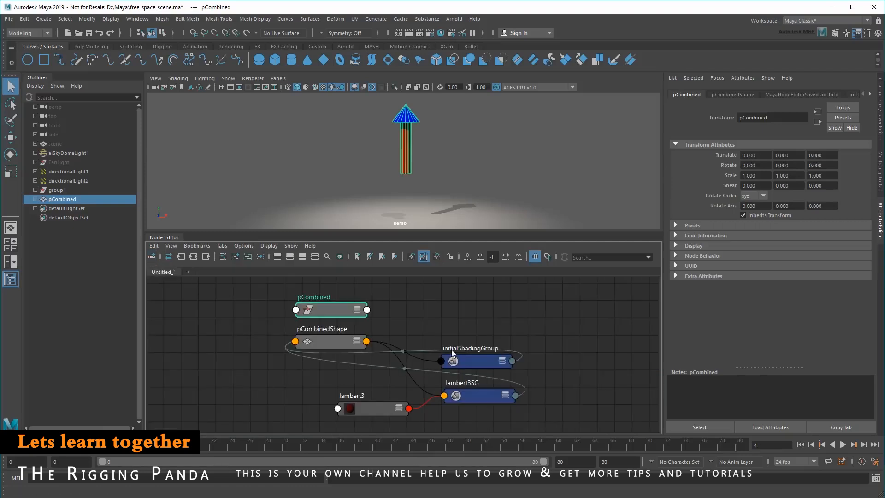
- Search the Node Editor's quick node creation list for "mat", and dismiss it without creating a node
{"action": "key", "text": "Tab"}
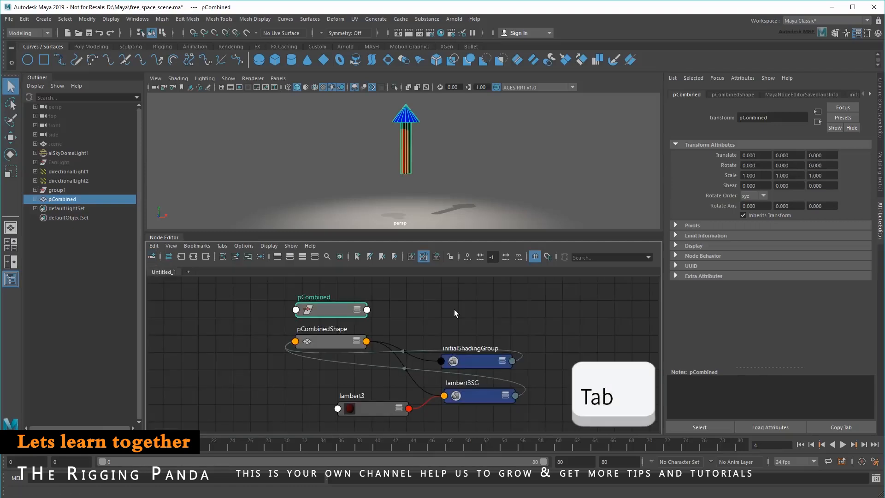
{"action": "key", "text": "Tab"}
{"action": "type", "text": "mat"}
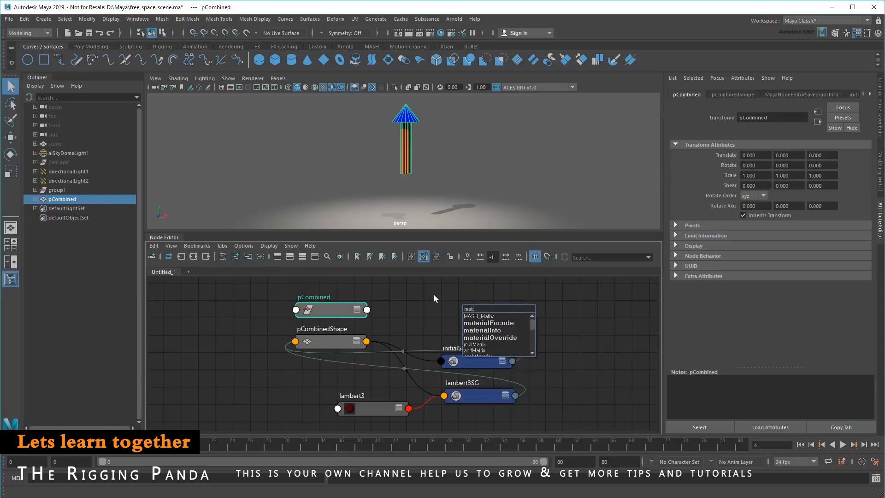
{"action": "left_click", "coordinate": [434, 295]}
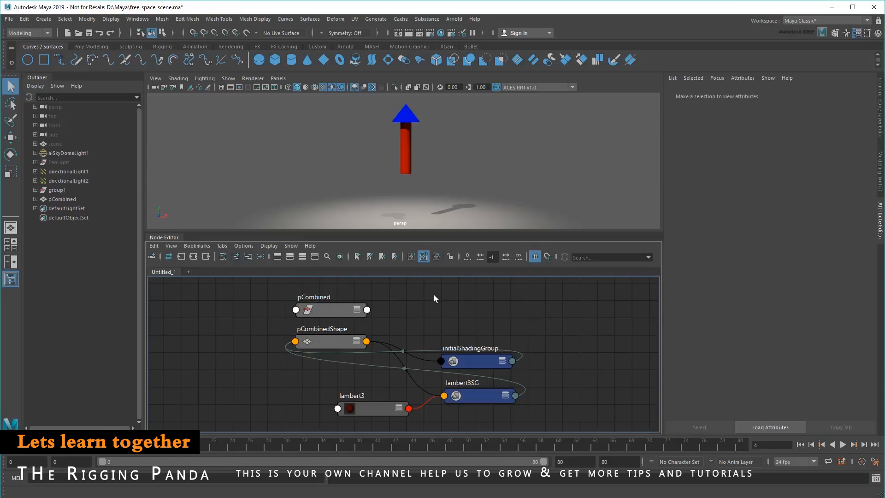
- Create a Multiply Divide node from the Utilities category, and hide the list of creatable nodes
{"action": "left_click", "coordinate": [152, 257]}
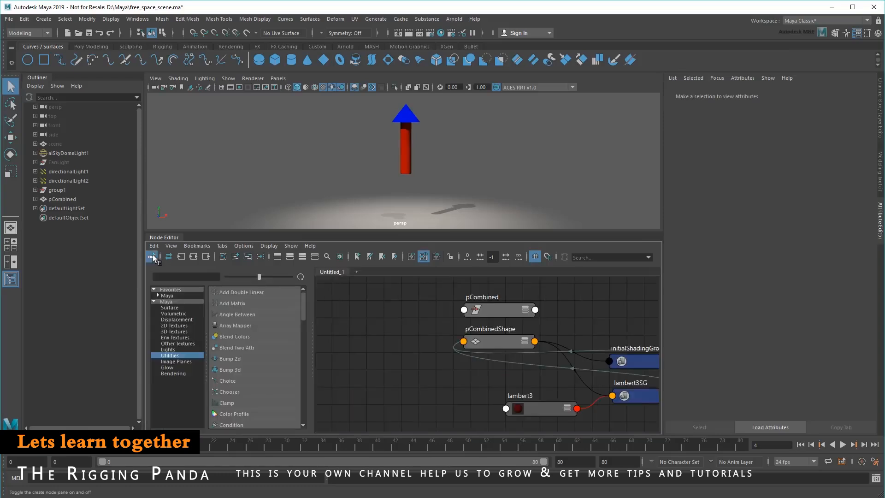
{"action": "left_click_drag", "start_coordinate": [304, 301], "coordinate": [311, 359]}
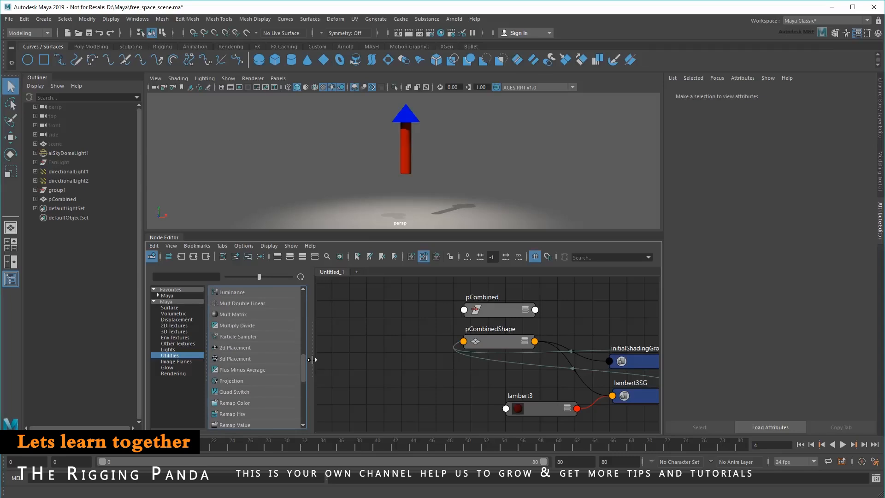
{"action": "left_click", "coordinate": [261, 326]}
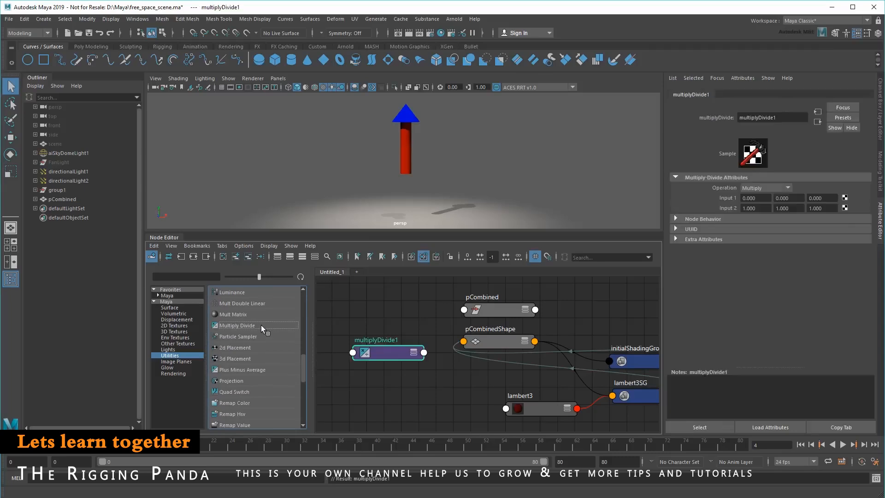
{"action": "left_click", "coordinate": [151, 257]}
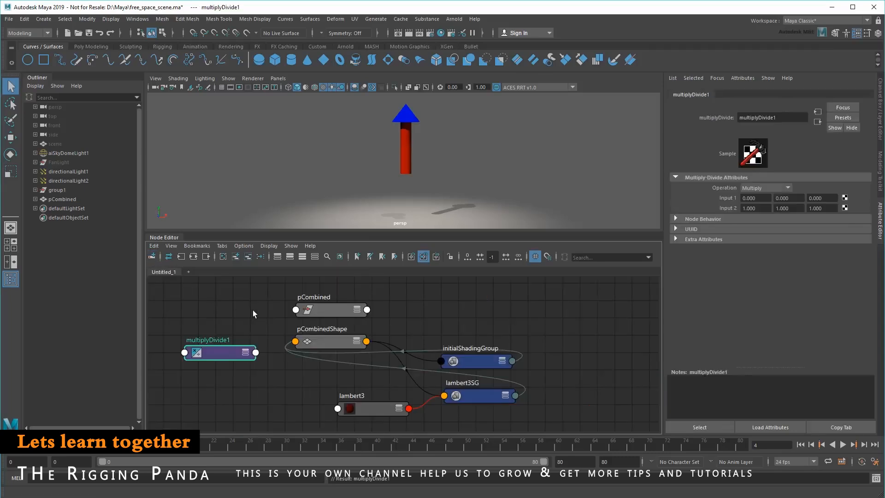
- Duplicate the pCombined arrow from its transform node
{"action": "left_click", "coordinate": [329, 309]}
{"action": "key", "text": "ctrl+d"}
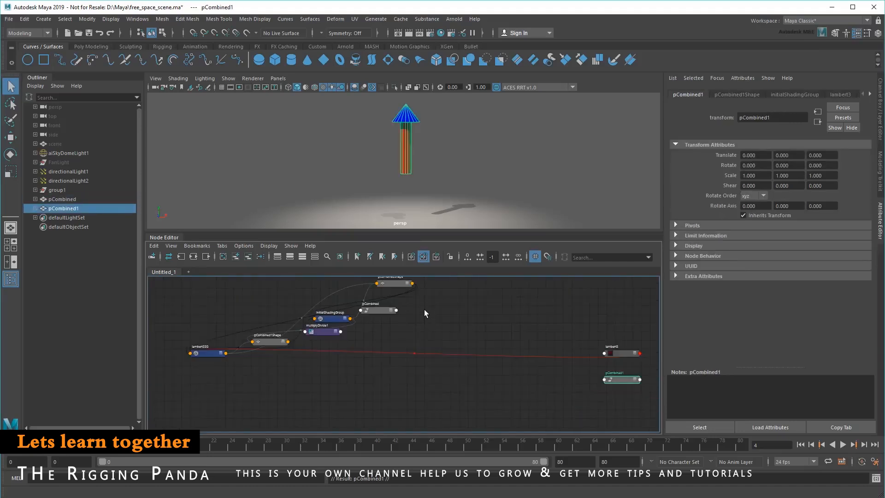
{"action": "middle_click_drag", "start_coordinate": [424, 309], "coordinate": [424, 332]}
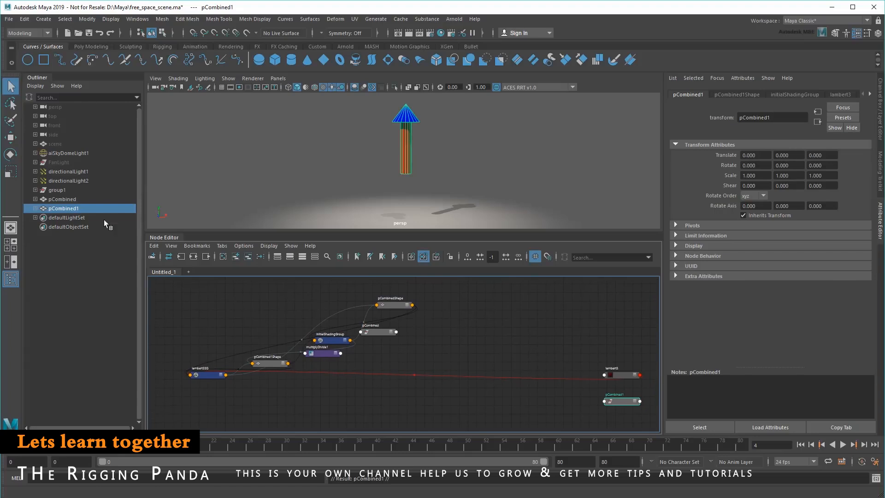
- Graph the input and output connections of pCombined, pCombined1 and multiplyDivide1 together
{"action": "left_click", "coordinate": [74, 200]}
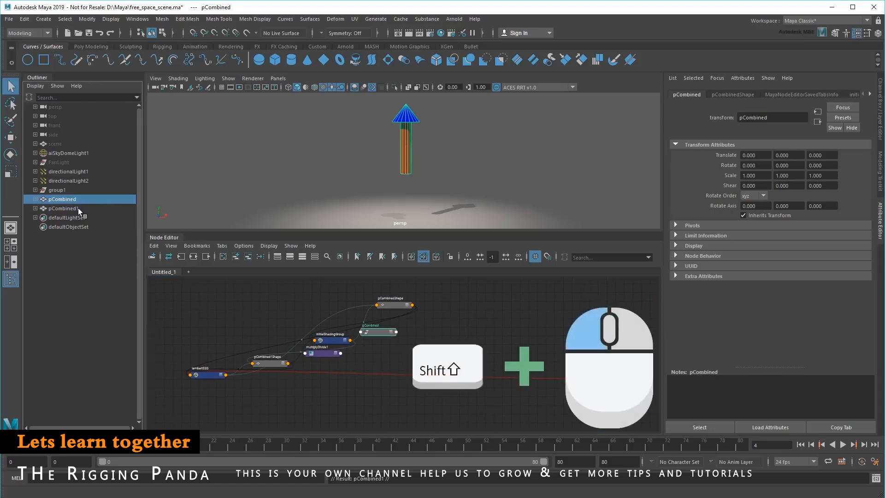
{"action": "left_click", "coordinate": [78, 208], "text": "shift"}
{"action": "left_click", "coordinate": [320, 352], "text": "shift"}
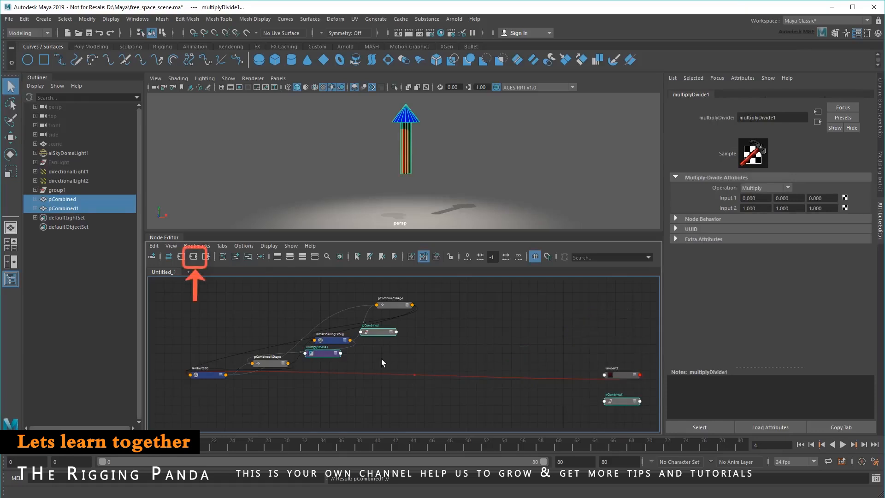
{"action": "left_click", "coordinate": [193, 257]}
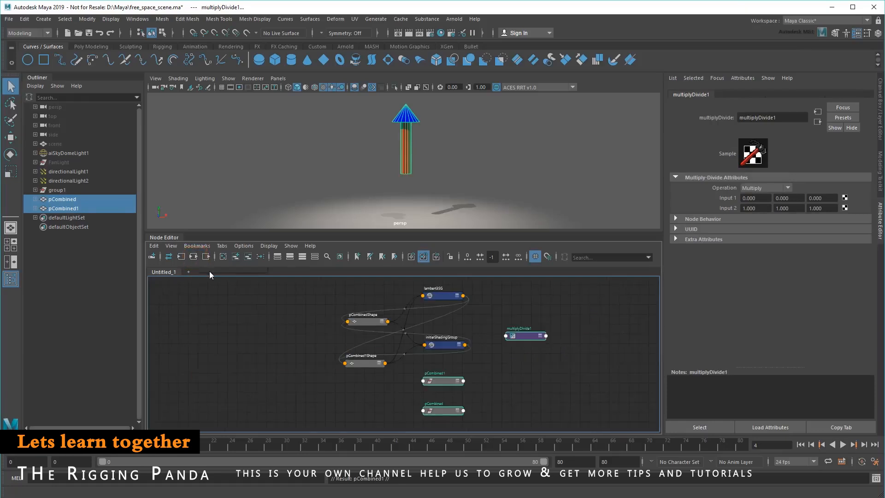
- Arrange the three nodes in a row, with multiplyDivide1 between pCombined and pCombined1
{"action": "left_click", "coordinate": [266, 313]}
{"action": "mouse_move", "coordinate": [326, 293]}
{"action": "left_mouse_down"}
{"action": "mouse_move", "coordinate": [483, 363]}
{"action": "mouse_move", "coordinate": [317, 348]}
{"action": "left_mouse_up"}
{"action": "left_click_drag", "start_coordinate": [442, 370], "coordinate": [436, 319]}
{"action": "scroll", "coordinate": [462, 341], "scroll_direction": "up", "scroll_amount": 1}
{"action": "middle_click_drag", "start_coordinate": [462, 340], "coordinate": [396, 367], "text": "alt"}
{"action": "left_click_drag", "start_coordinate": [377, 333], "coordinate": [594, 358]}
{"action": "left_click_drag", "start_coordinate": [351, 377], "coordinate": [369, 356]}
{"action": "scroll", "coordinate": [480, 375], "scroll_direction": "up", "scroll_amount": 1}
{"action": "middle_click_drag", "start_coordinate": [480, 375], "coordinate": [407, 344], "text": "alt"}
- Expand the attributes of all three nodes and connect pCombined's Rotate to multiplyDivide1's Input 1
{"action": "left_click", "coordinate": [278, 351]}
{"action": "left_click", "coordinate": [410, 321]}
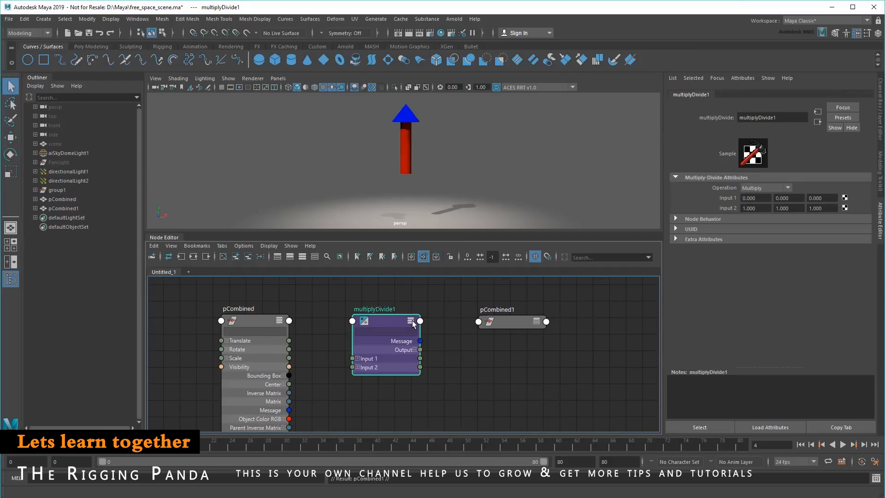
{"action": "left_click", "coordinate": [536, 321]}
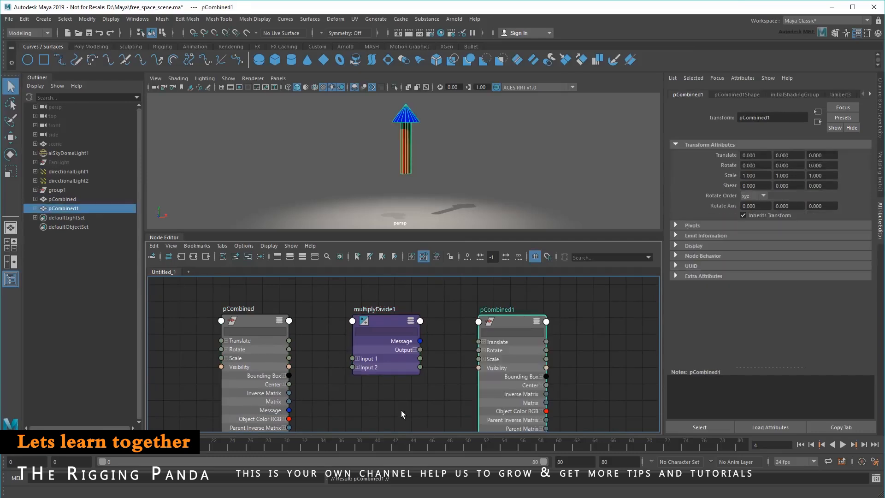
{"action": "left_click_drag", "start_coordinate": [289, 350], "coordinate": [354, 359]}
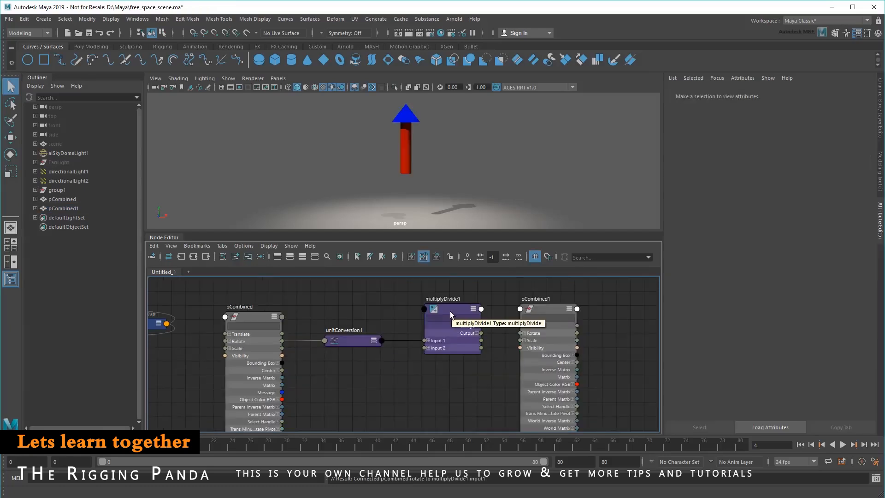
- With multiplyDivide1's attributes displayed, rotate pCombined to about -33.84° on Z, undoing the extra rotations on other axes
{"action": "left_click", "coordinate": [268, 317]}
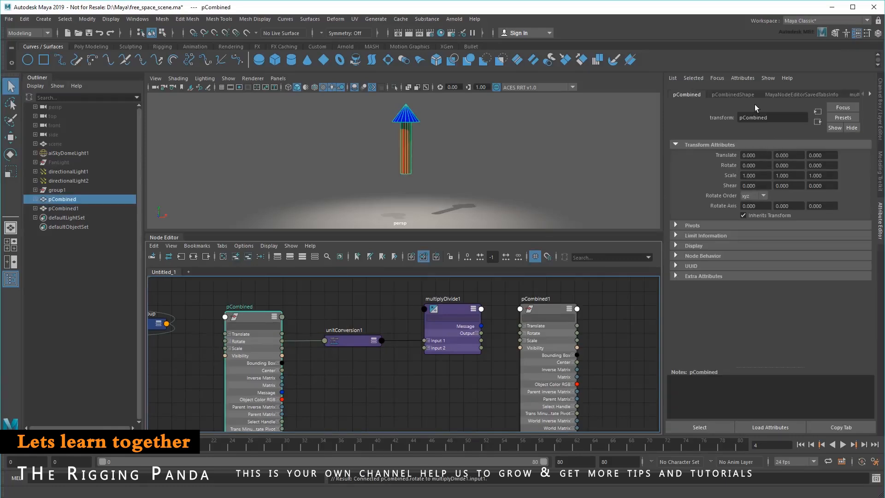
{"action": "left_click", "coordinate": [738, 95]}
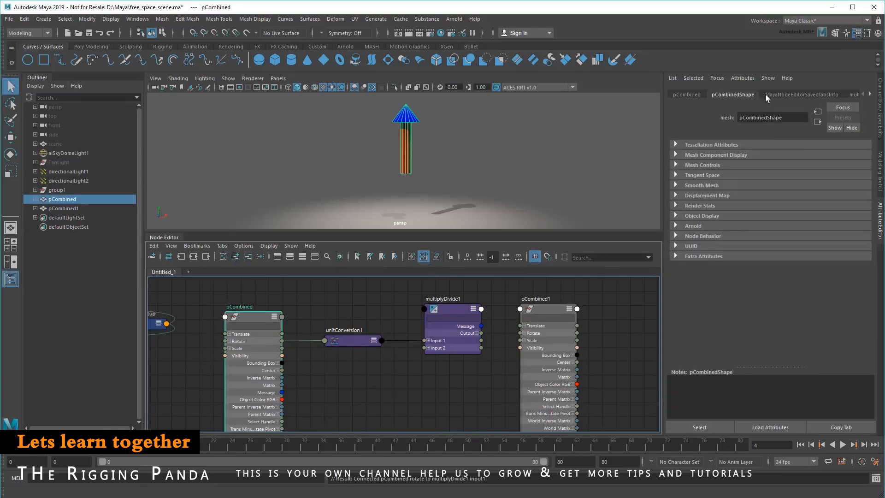
{"action": "left_click", "coordinate": [813, 95]}
{"action": "left_click", "coordinate": [849, 95]}
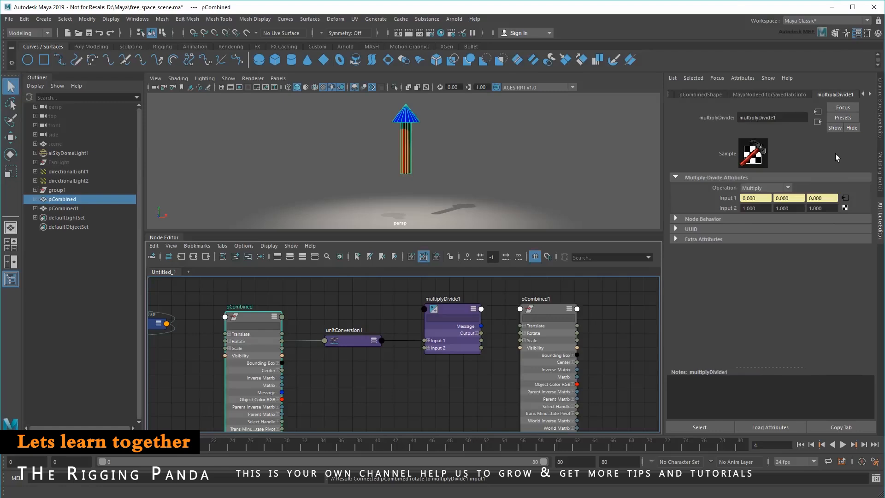
{"action": "key", "text": "e"}
{"action": "mouse_move", "coordinate": [411, 131]}
{"action": "left_mouse_down"}
{"action": "mouse_move", "coordinate": [446, 157]}
{"action": "mouse_move", "coordinate": [394, 180]}
{"action": "mouse_move", "coordinate": [364, 170]}
{"action": "mouse_move", "coordinate": [442, 212]}
{"action": "left_mouse_up"}
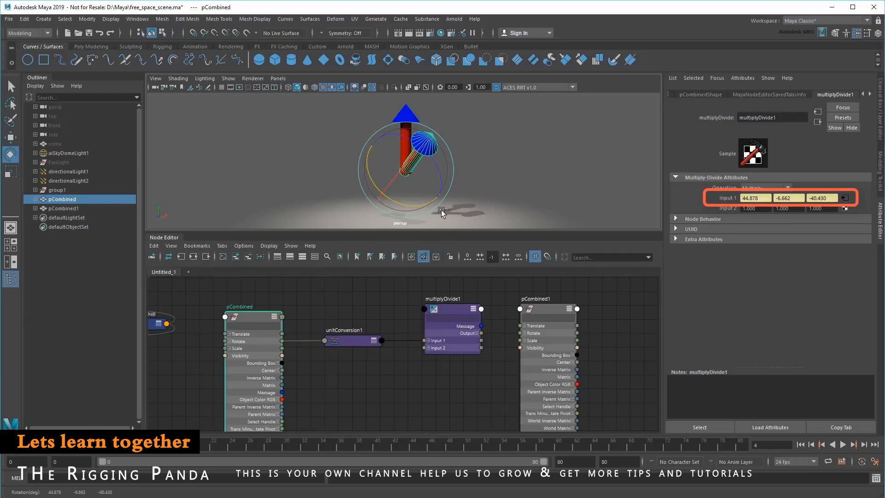
{"action": "key", "text": "ctrl+z"}
{"action": "key", "text": "ctrl+z"}
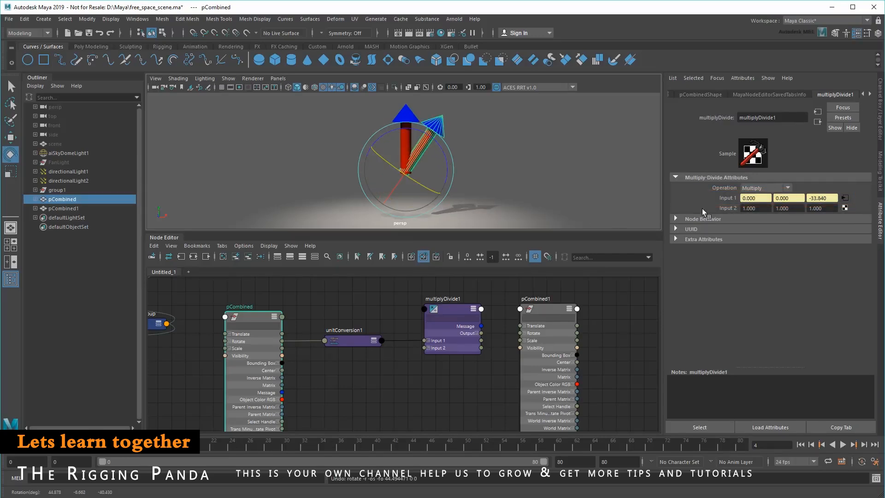
- Set multiplyDivide1 to Divide with a third Input 2 value of 12, and connect its Output to pCombined1's Rotate
{"action": "left_click", "coordinate": [832, 207]}
{"action": "type", "text": "12"}
{"action": "key", "text": "Return"}
{"action": "left_click", "coordinate": [770, 188]}
{"action": "mouse_move", "coordinate": [481, 335]}
{"action": "left_click_drag", "start_coordinate": [482, 335], "coordinate": [521, 333]}
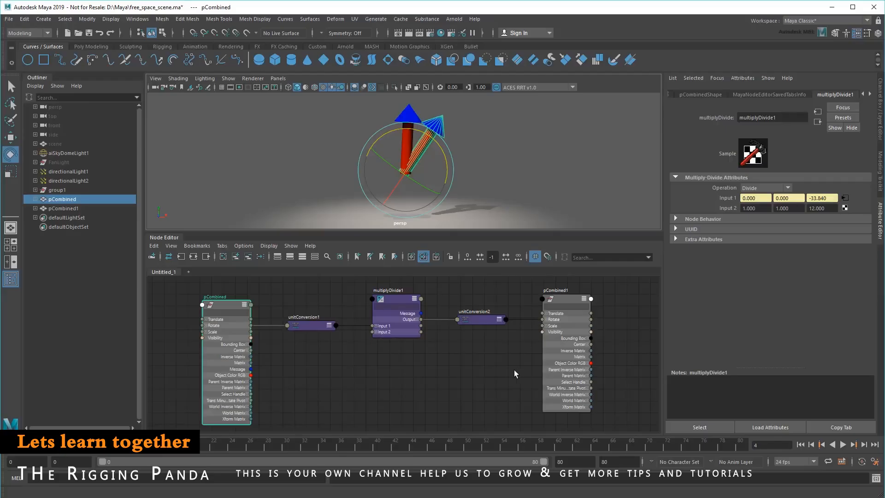
- Scale the duplicate arrow pCombined1 down so it is shorter than pCombined
{"action": "left_click", "coordinate": [409, 115]}
{"action": "key", "text": "r"}
{"action": "left_click_drag", "start_coordinate": [405, 170], "coordinate": [387, 180]}
- Rotate pCombined about Z through several full turns, to about -1449.22°, to drive the smaller arrow
{"action": "left_click", "coordinate": [445, 130]}
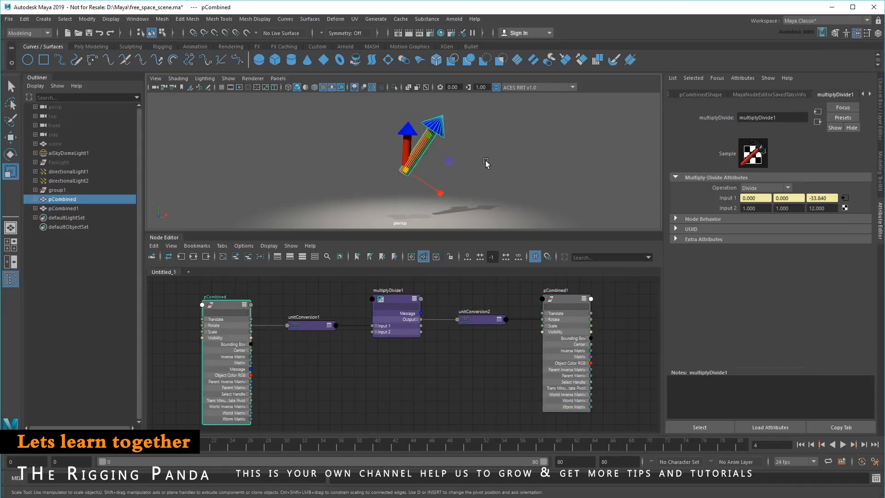
{"action": "key", "text": "e"}
{"action": "left_click_drag", "start_coordinate": [440, 146], "coordinate": [433, 123]}
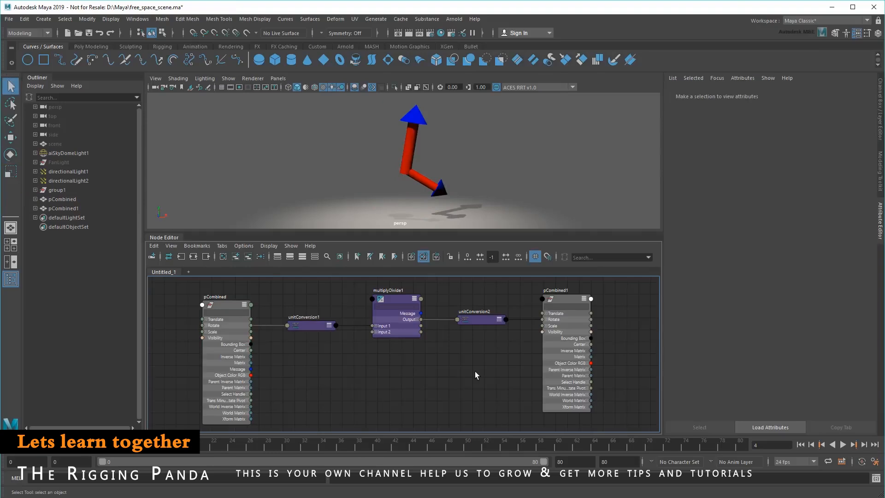
- Collapse the attribute lists of the pCombined, multiplyDivide1 and pCombined1 nodes
{"action": "left_click", "coordinate": [244, 305]}
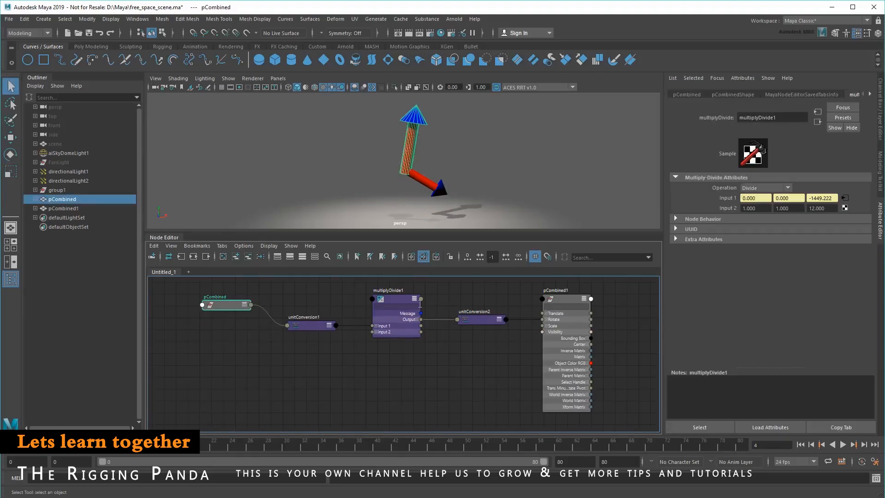
{"action": "left_click", "coordinate": [415, 298]}
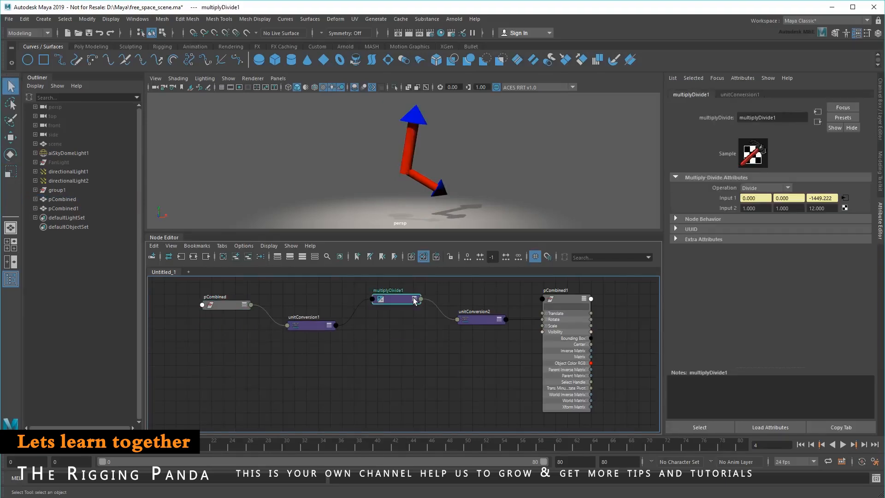
{"action": "left_click", "coordinate": [584, 300]}
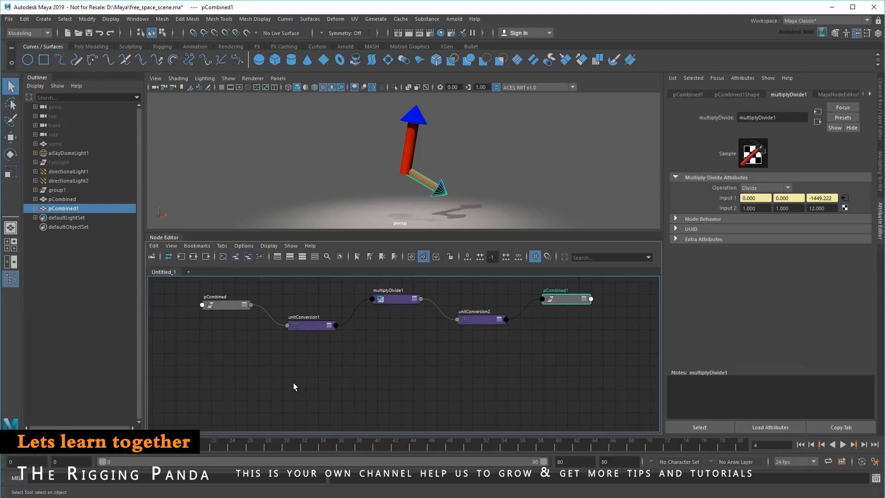